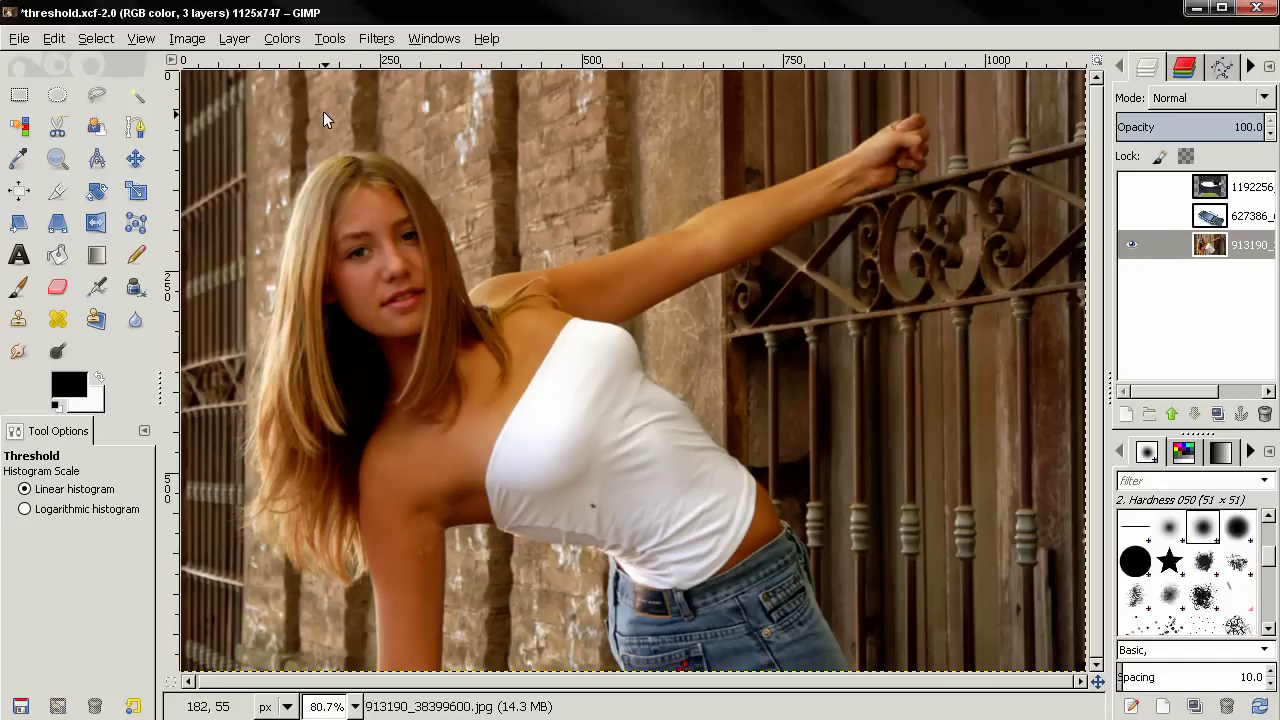
Apply Colors > Threshold to the portrait layer, previewing the default 127–255 black-and-white split
{"action": "left_click", "coordinate": [280, 39]}
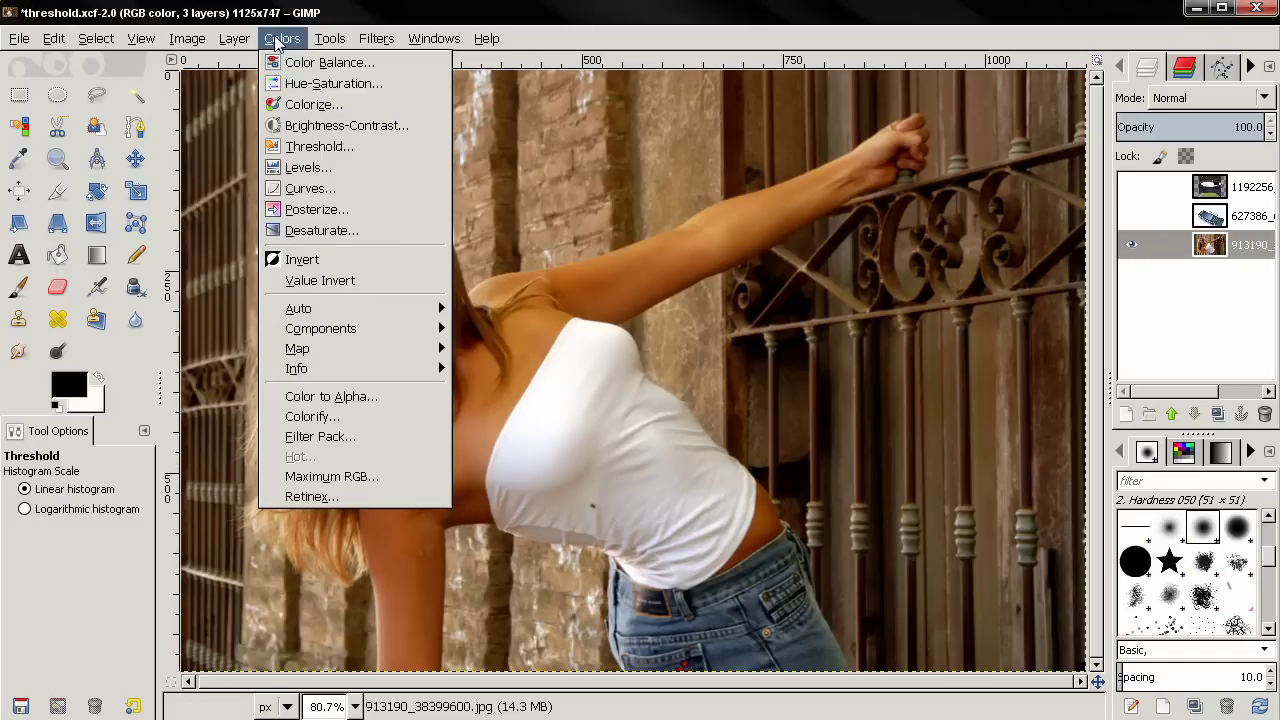
{"action": "left_click", "coordinate": [320, 146]}
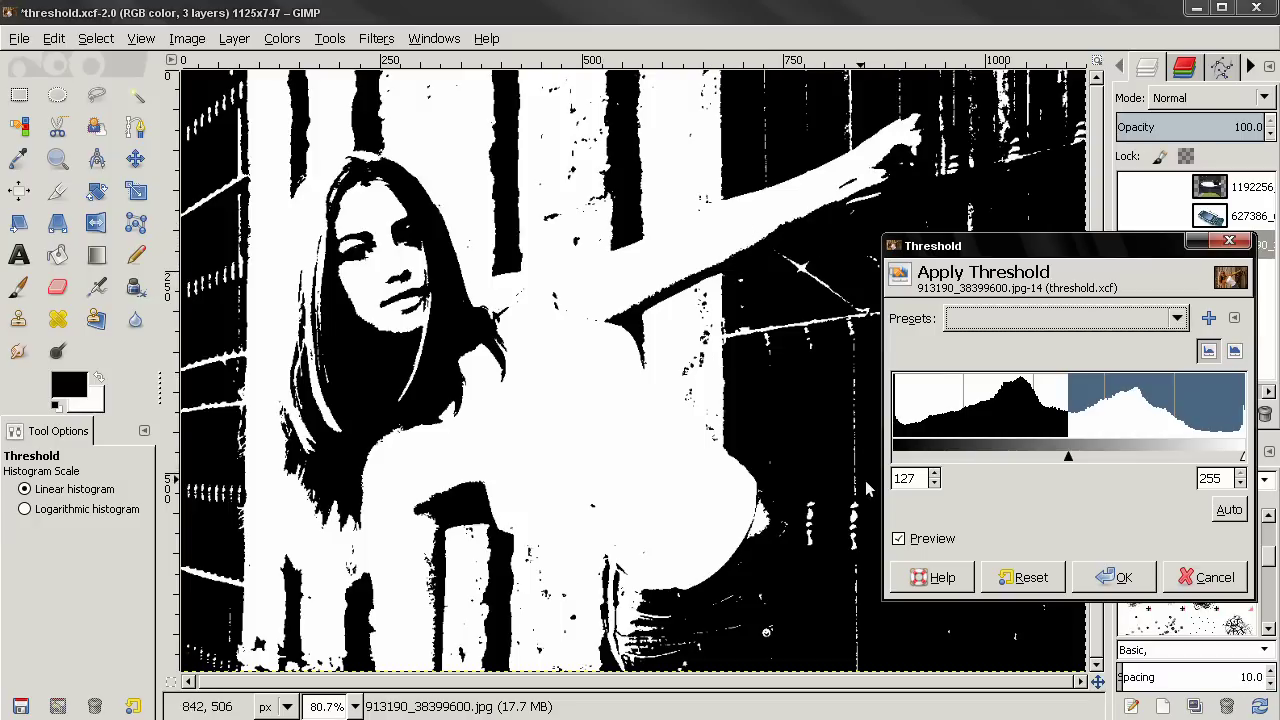
Compare with the colour original, then raise the threshold low value from 127 to 255
{"action": "left_click", "coordinate": [898, 539]}
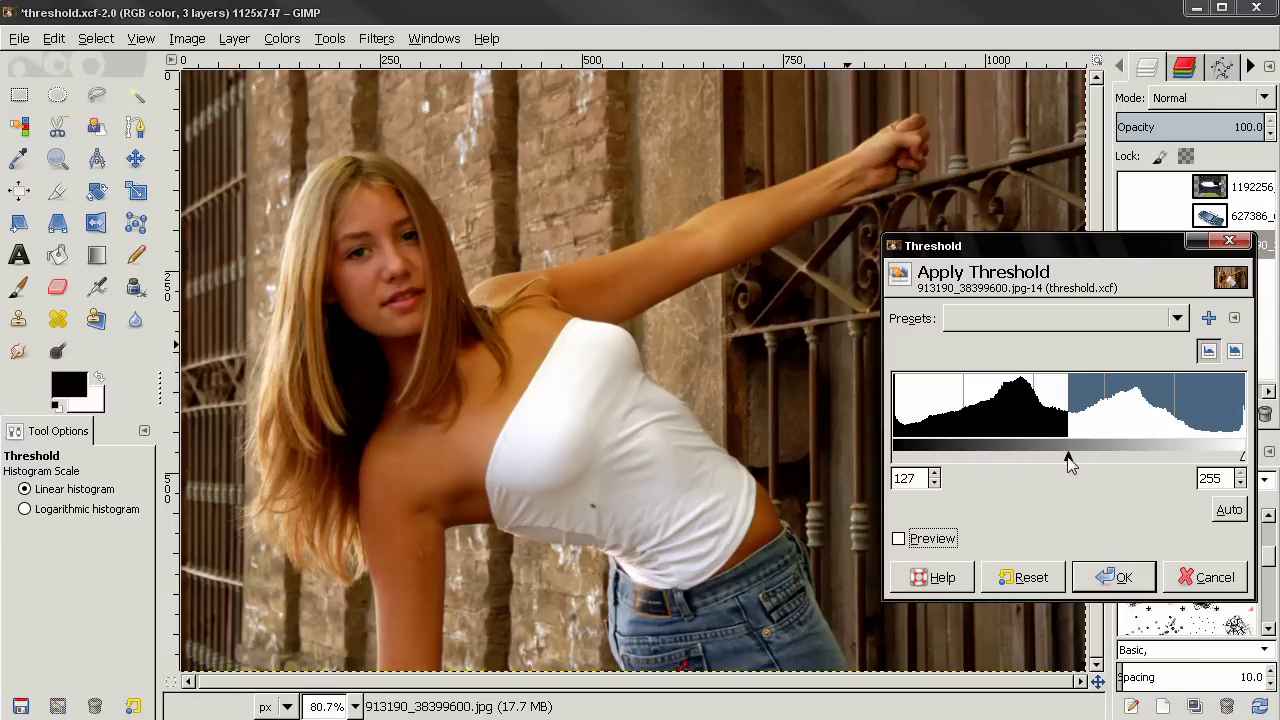
{"action": "left_click", "coordinate": [922, 541]}
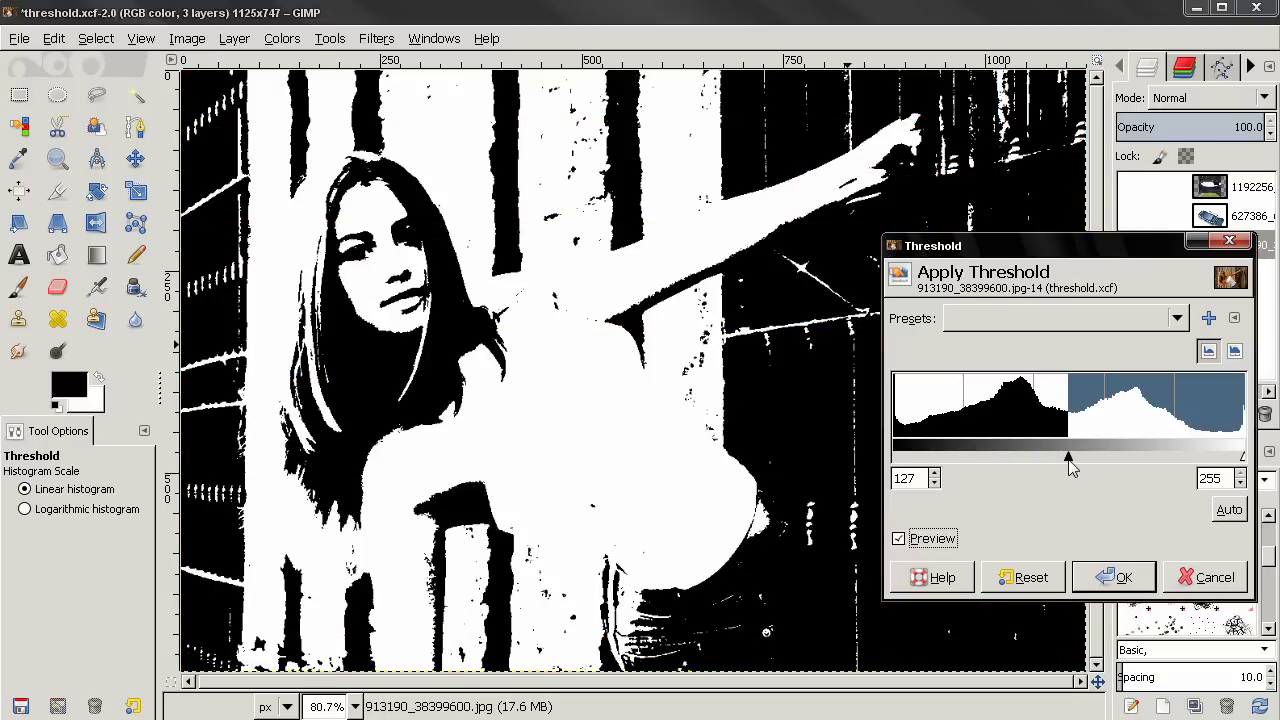
{"action": "left_click_drag", "start_coordinate": [1070, 462], "coordinate": [1210, 458]}
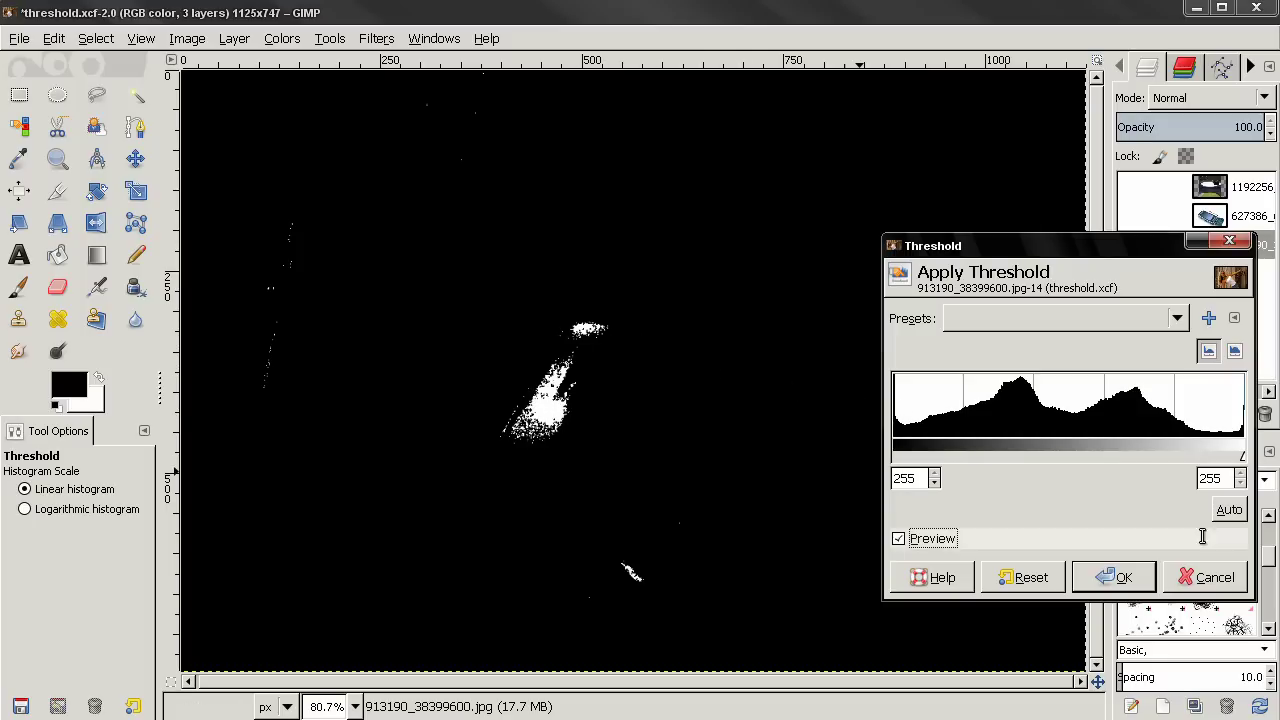
Cancel the threshold and sample the white shirt with the Color Picker, confirming 255/255/255 (ffffff)
{"action": "left_click", "coordinate": [1210, 580]}
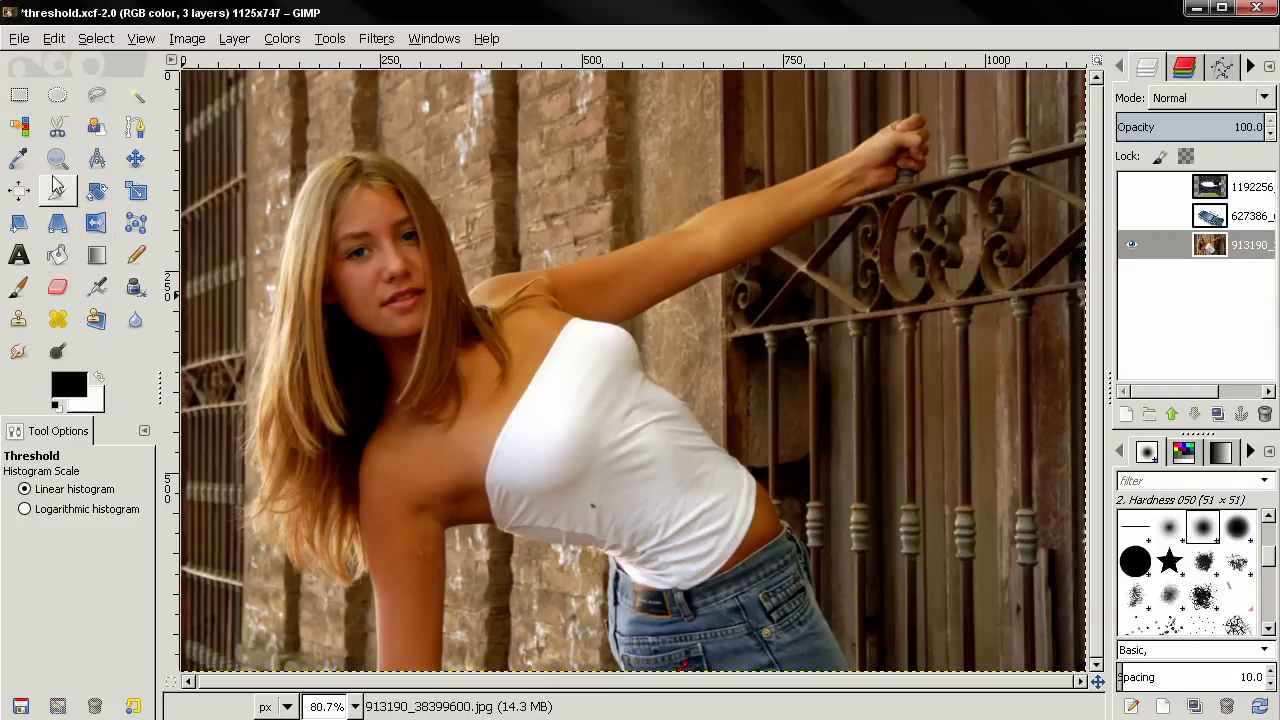
{"action": "left_click", "coordinate": [18, 158]}
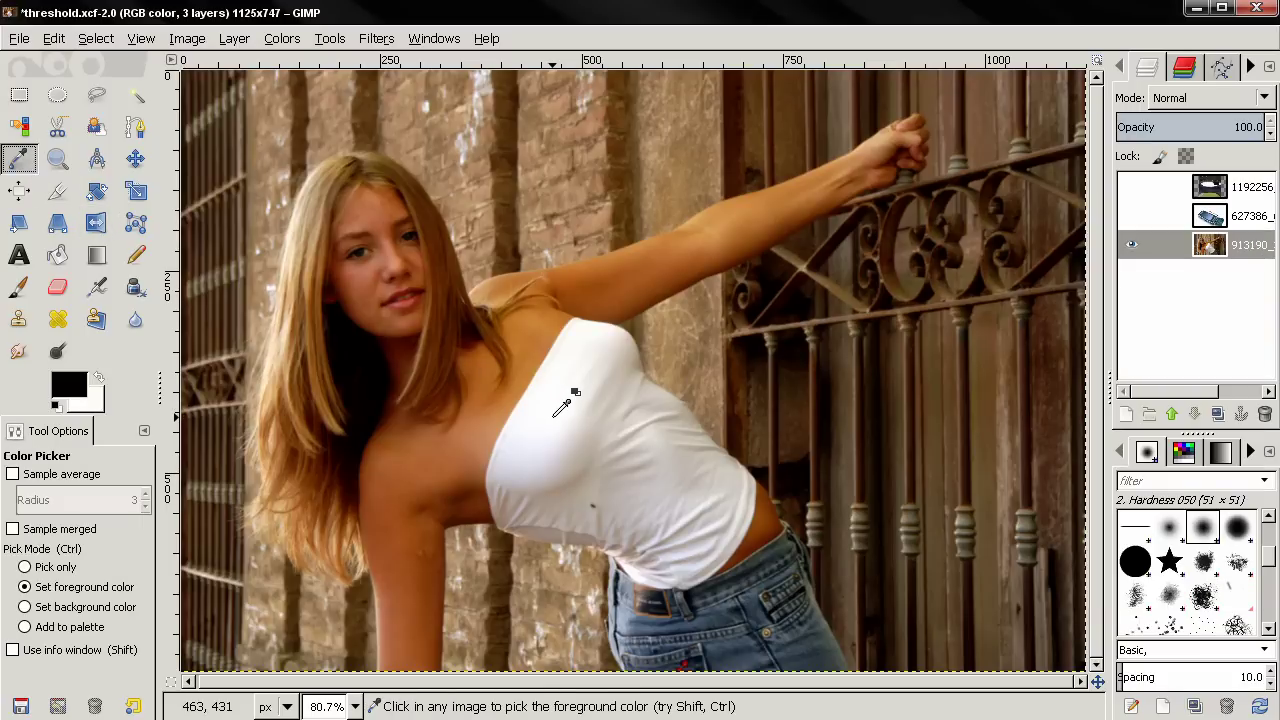
{"action": "key", "text": "shift"}
{"action": "left_click", "coordinate": [556, 411], "text": "shift"}
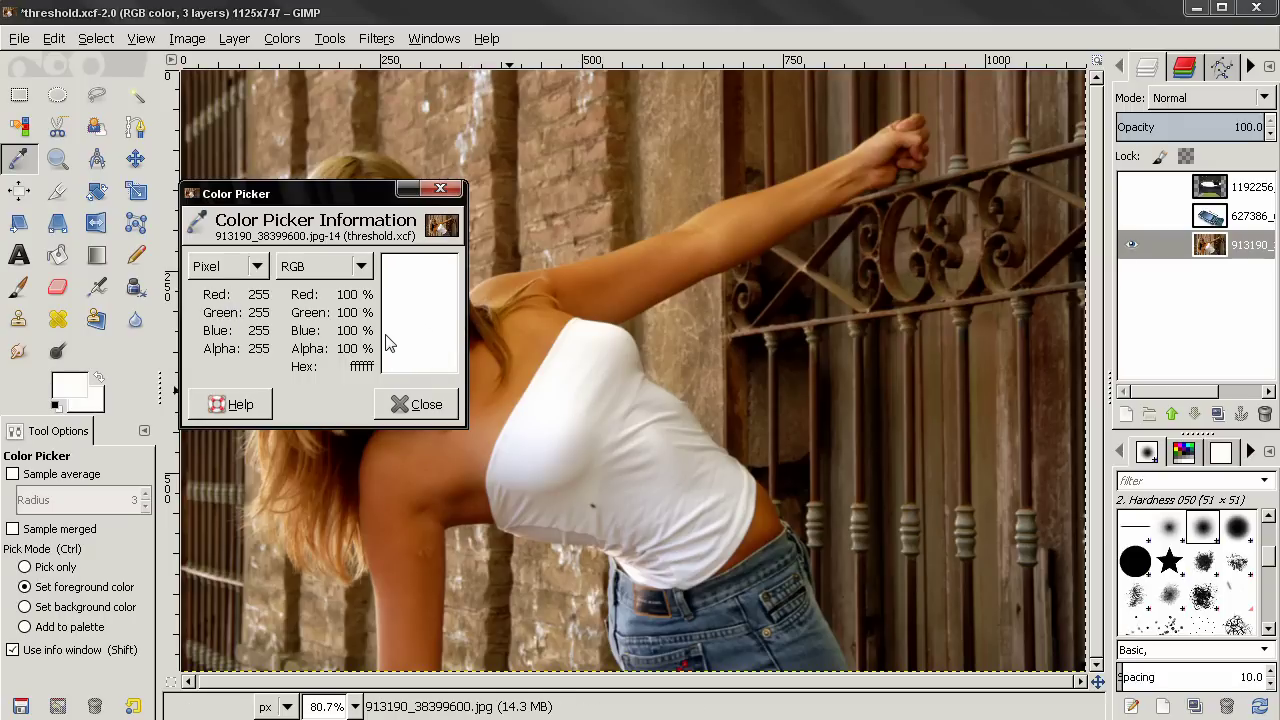
{"action": "left_click", "coordinate": [416, 404]}
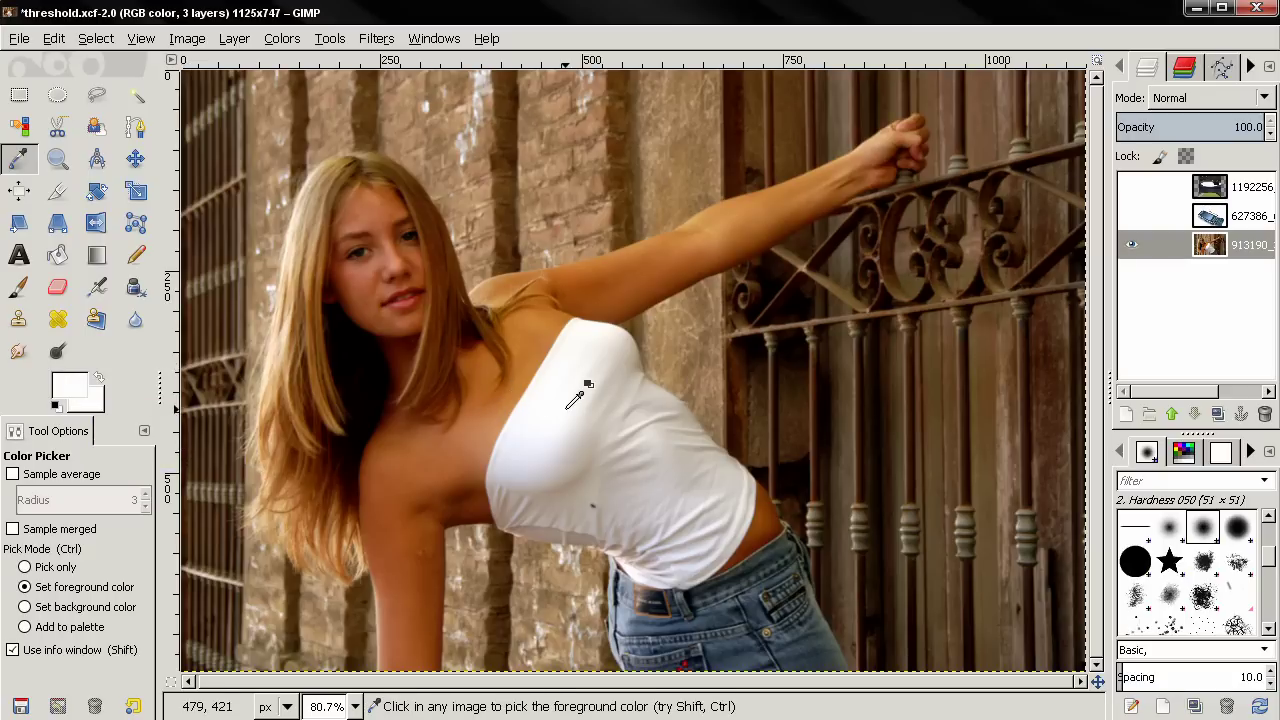
{"action": "left_click", "coordinate": [72, 387]}
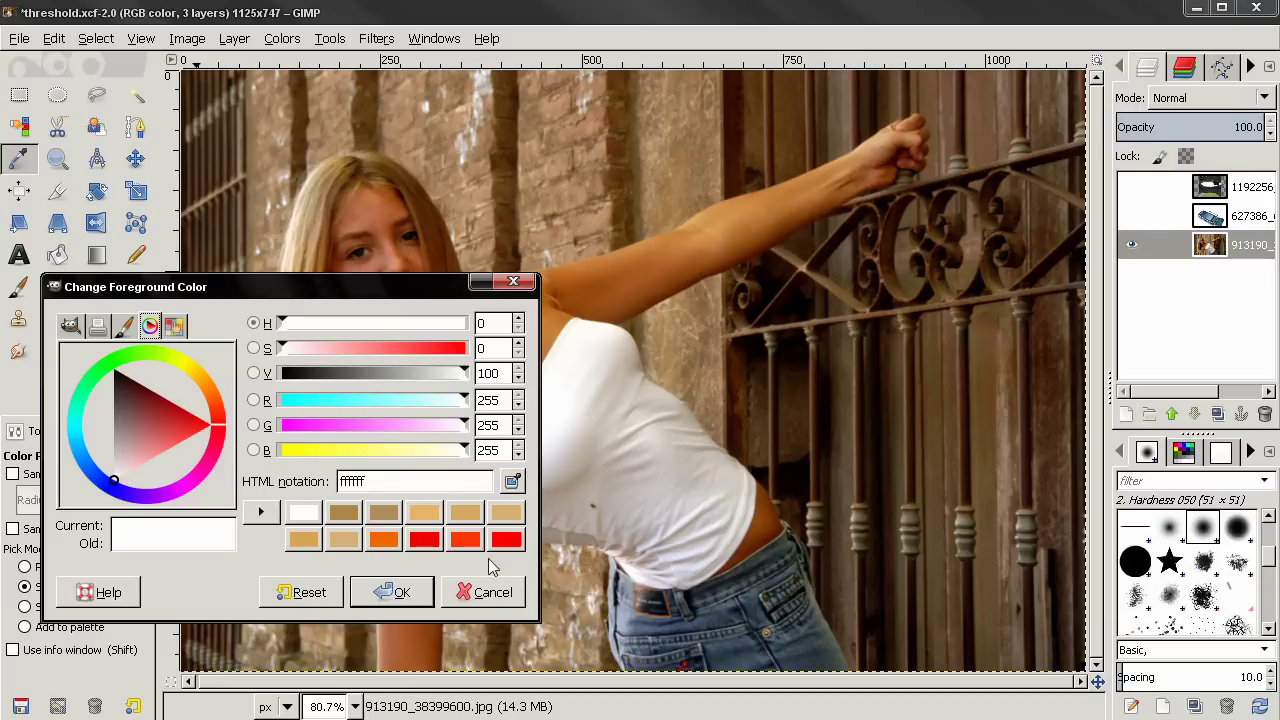
{"action": "left_click", "coordinate": [512, 593]}
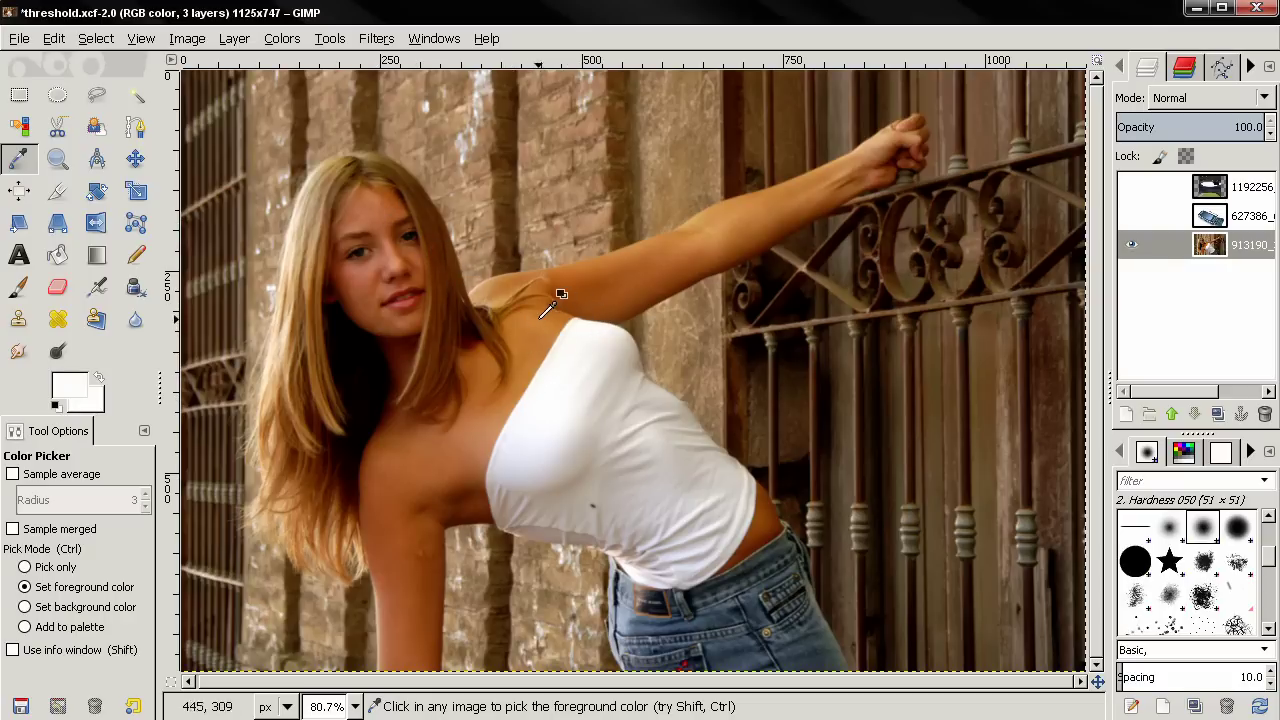
Reopen Threshold on the portrait, set its range to 0–0, and turn Preview off
{"action": "left_click", "coordinate": [290, 40]}
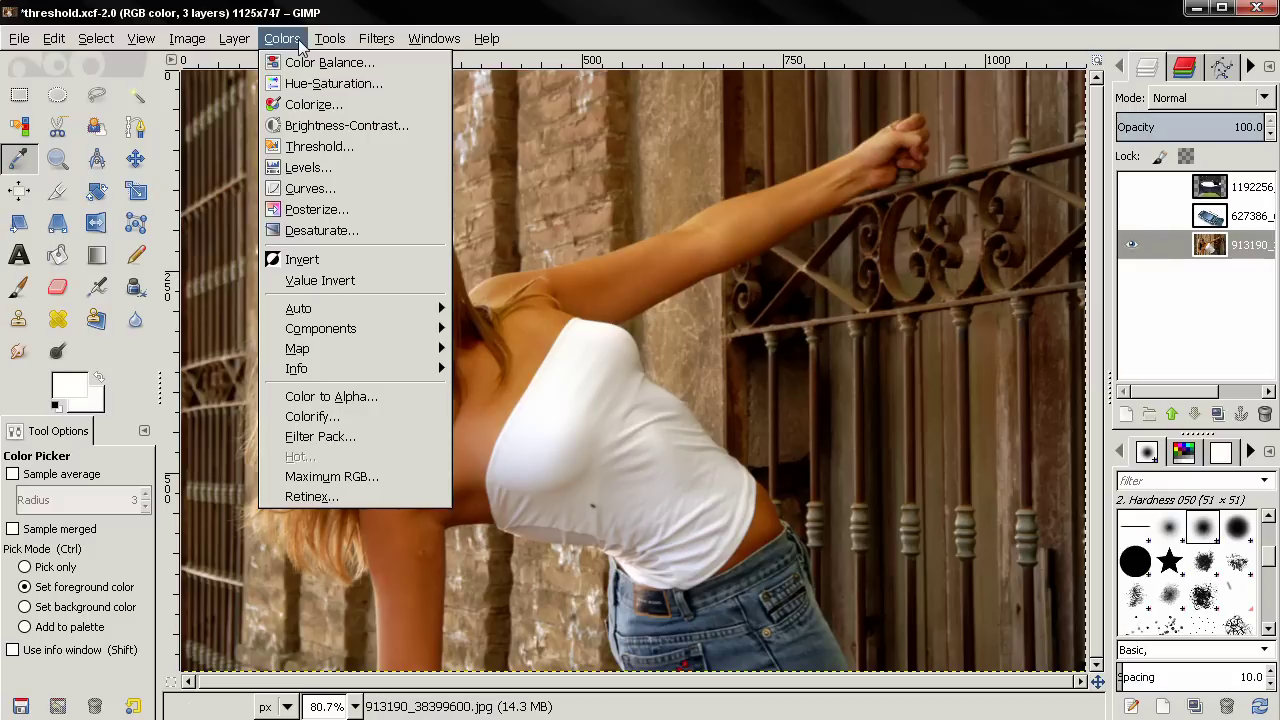
{"action": "left_click", "coordinate": [318, 146]}
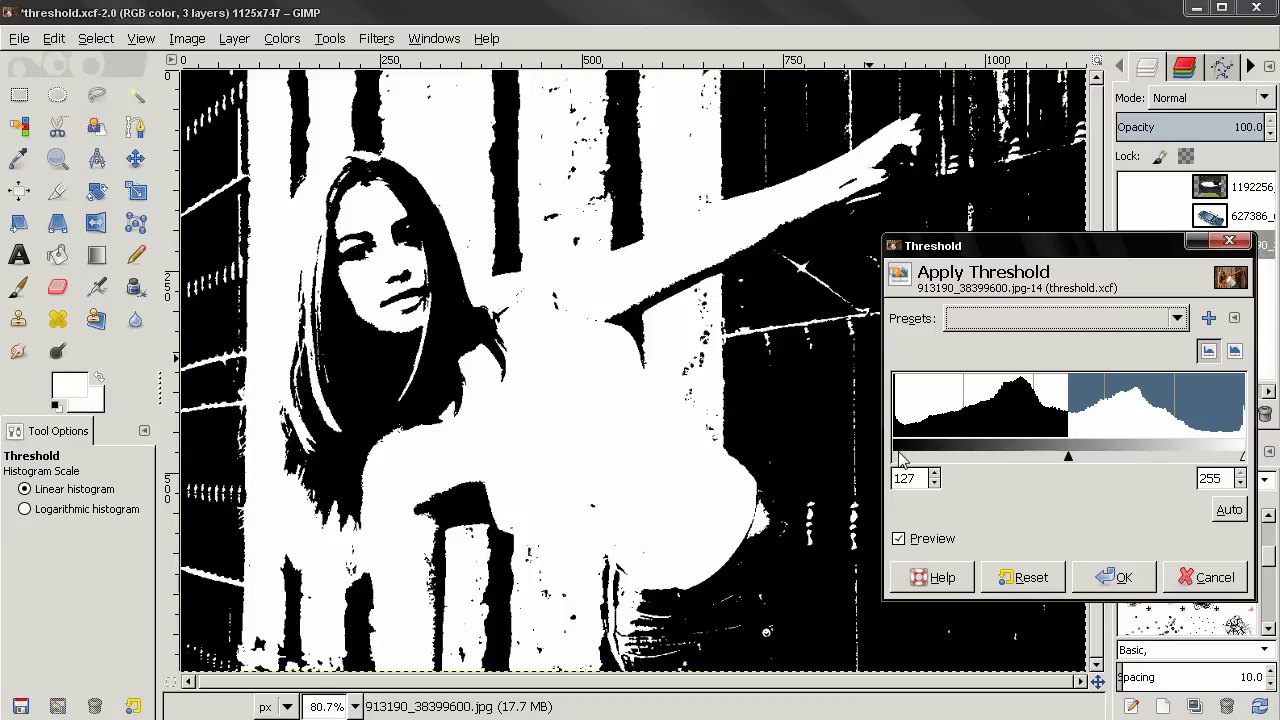
{"action": "left_click_drag", "start_coordinate": [1063, 457], "coordinate": [846, 451]}
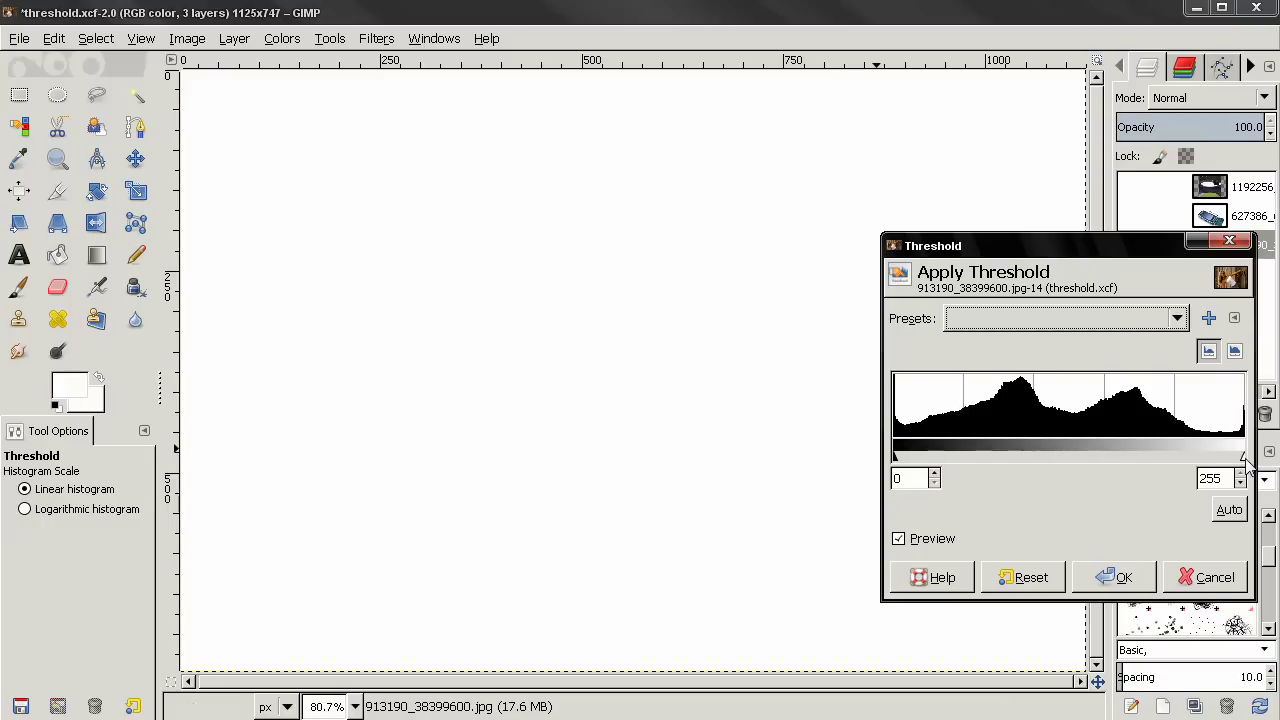
{"action": "left_click_drag", "start_coordinate": [1246, 462], "coordinate": [856, 450]}
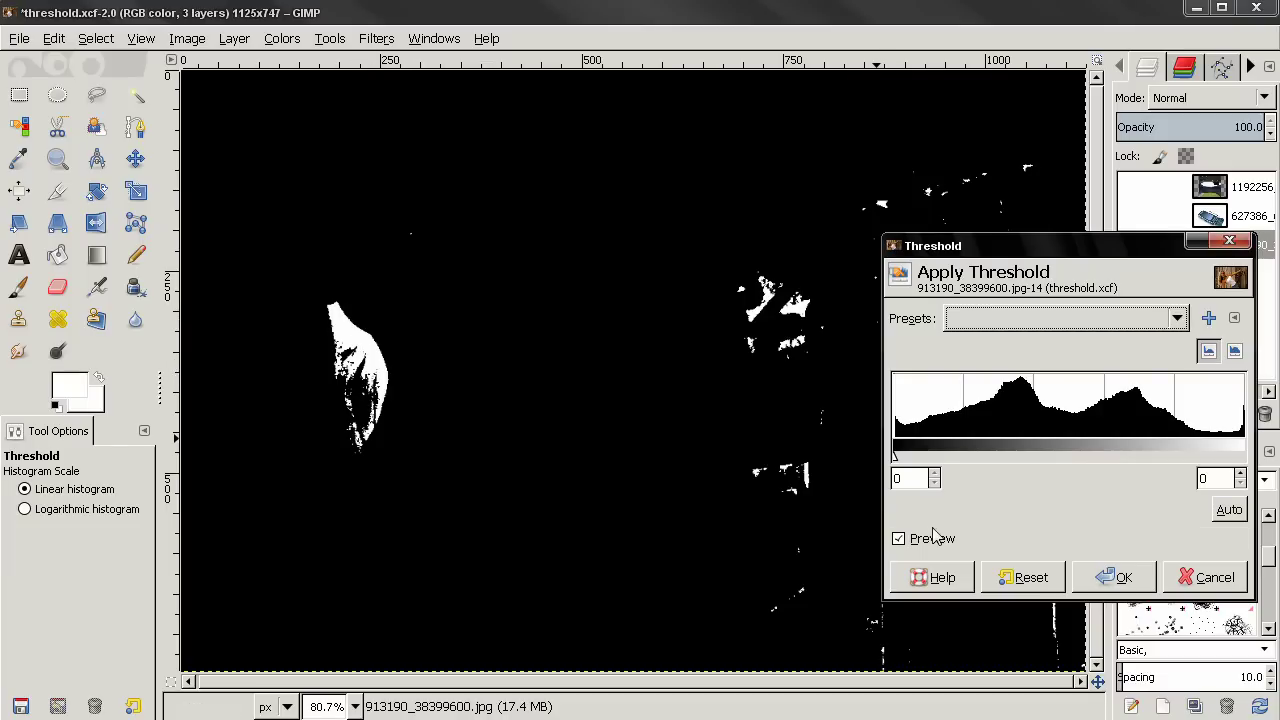
{"action": "left_click", "coordinate": [899, 540]}
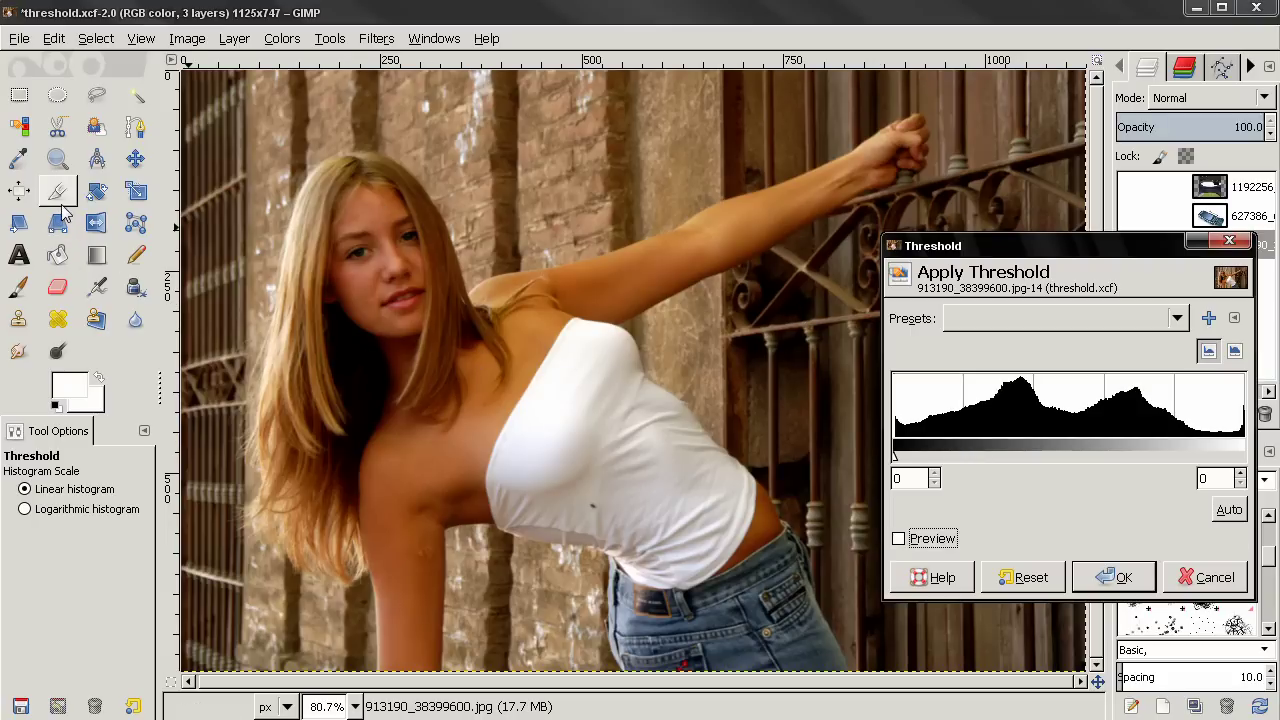
Sample the dark hair shadow with the Color Picker, confirming pure black 000000
{"action": "left_click", "coordinate": [18, 160]}
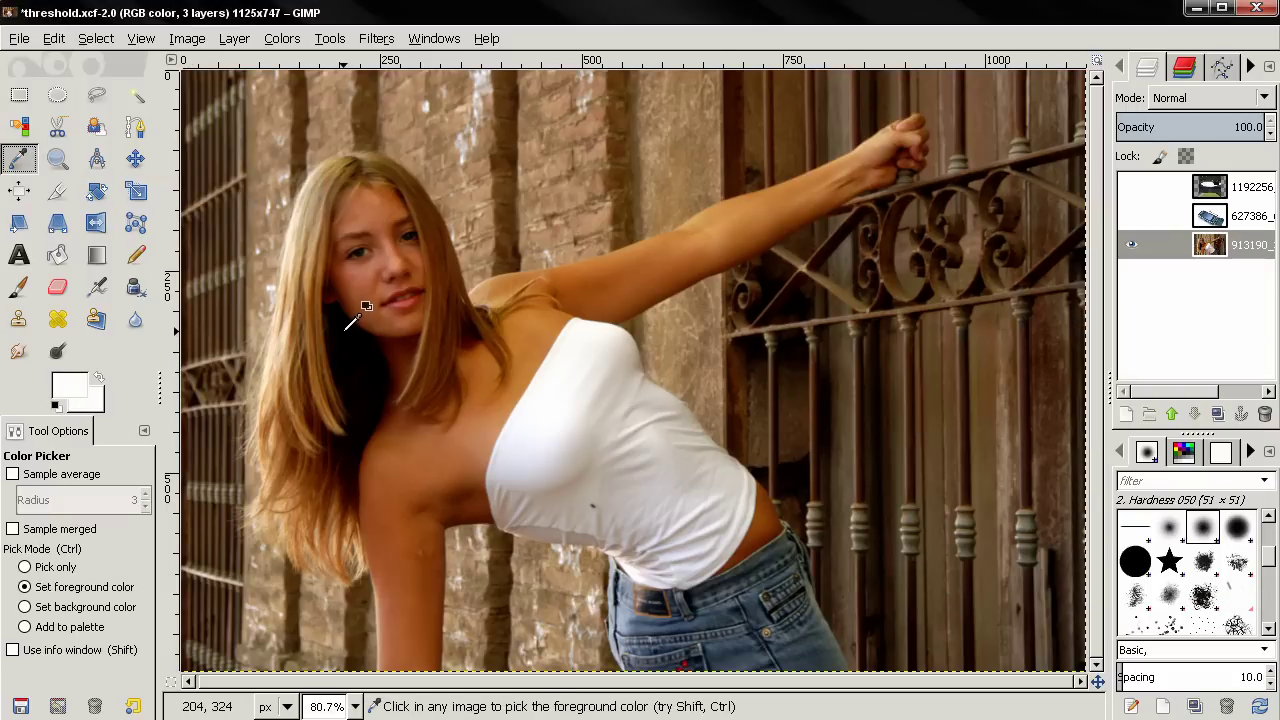
{"action": "left_click", "coordinate": [348, 331], "text": "shift"}
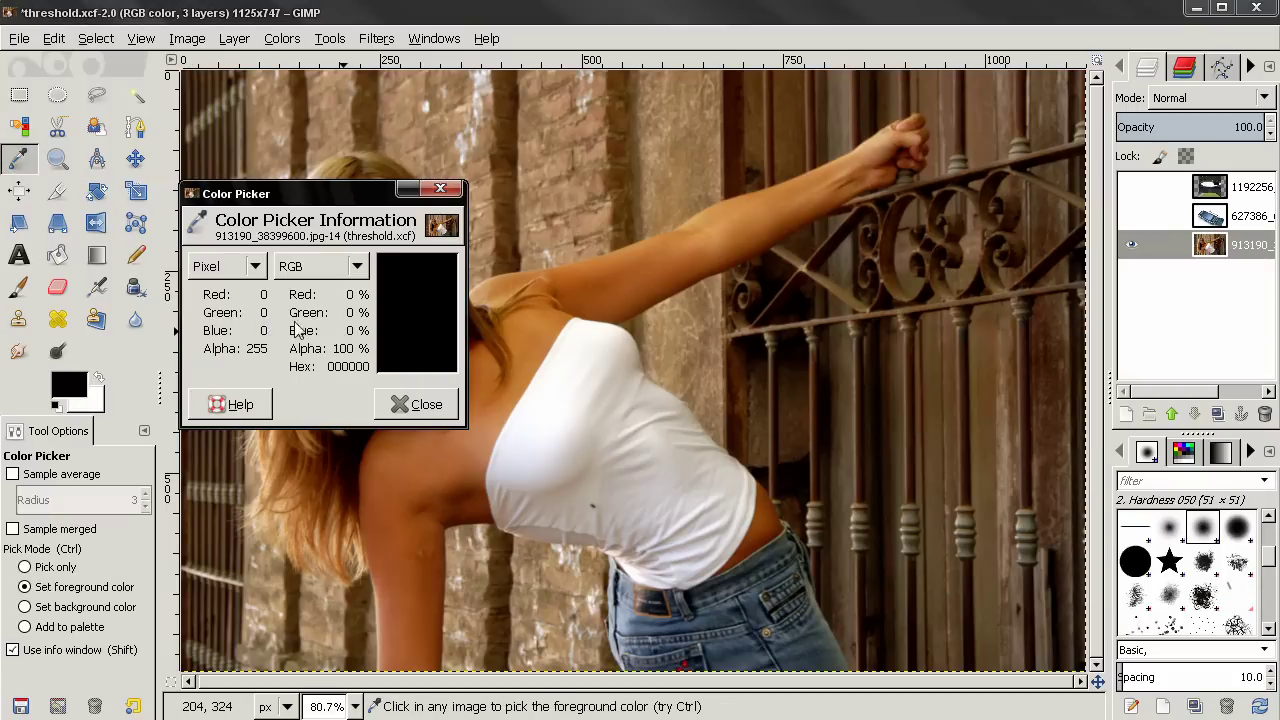
{"action": "left_click", "coordinate": [424, 405]}
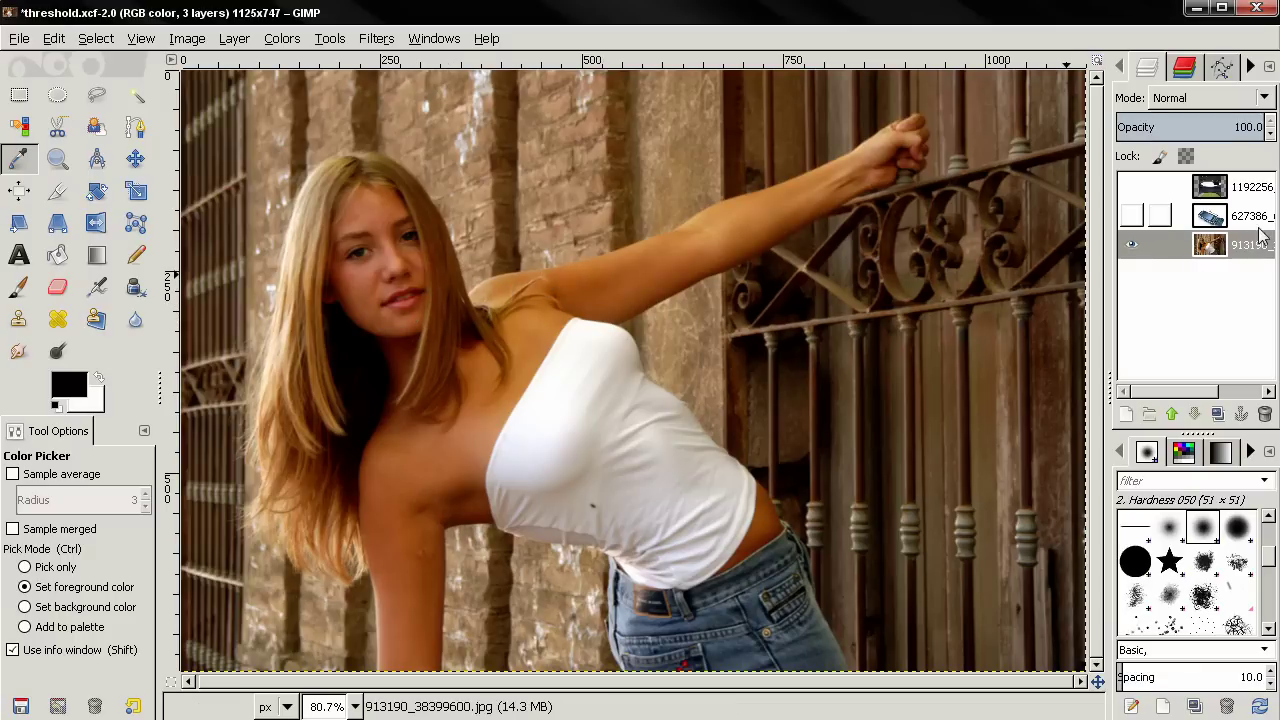
Show the 627386 phone layer, zoom in on its faint shadow, then return to 80.7%
{"action": "left_click", "coordinate": [1227, 222]}
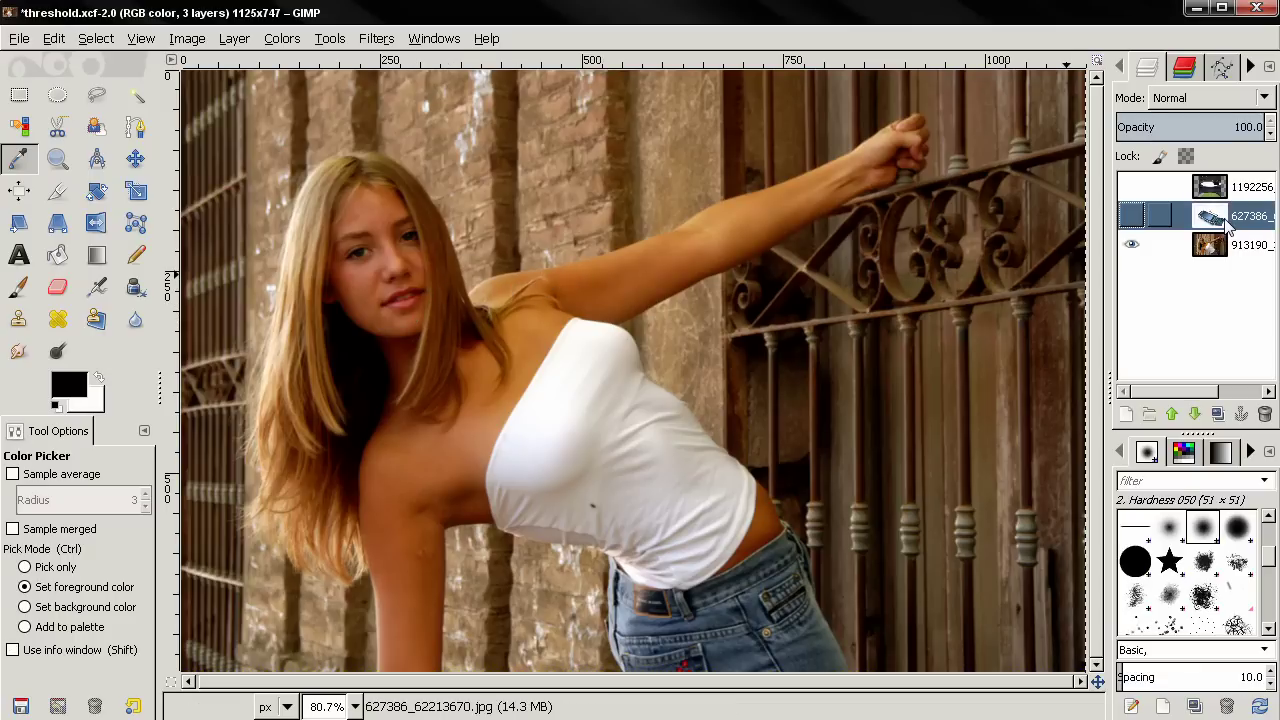
{"action": "left_click", "coordinate": [1132, 217]}
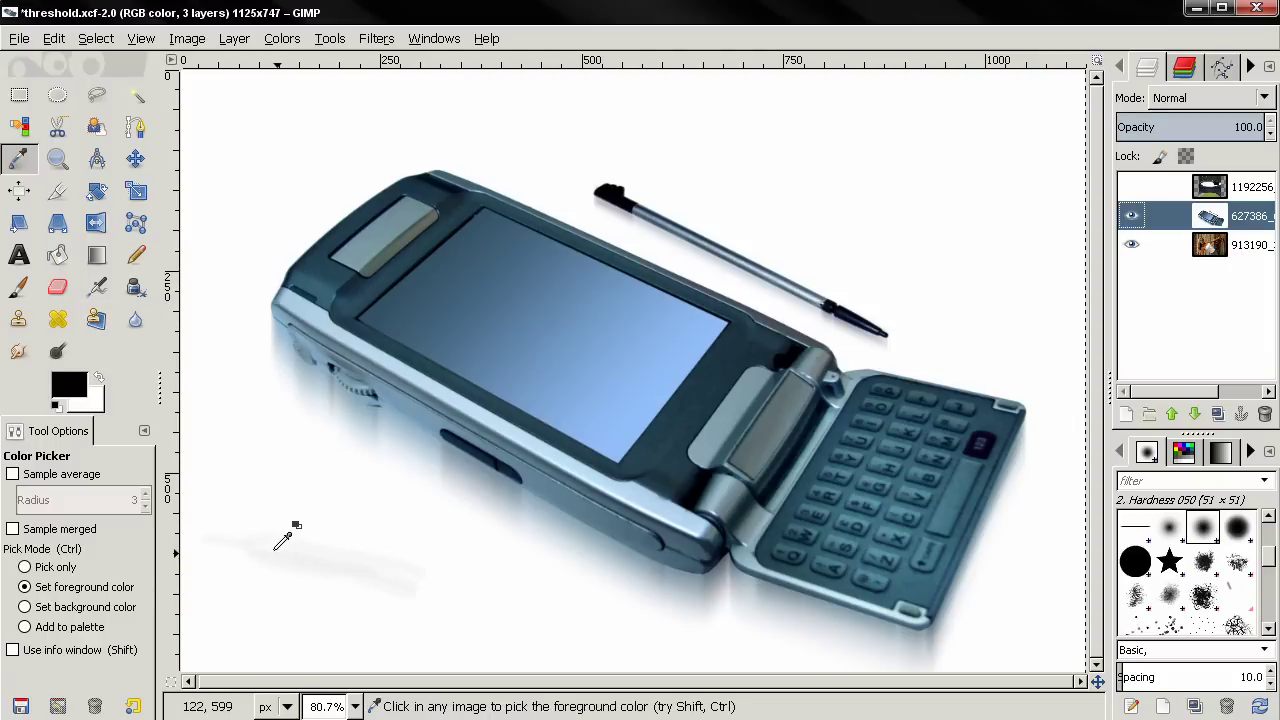
{"action": "left_click", "coordinate": [57, 158]}
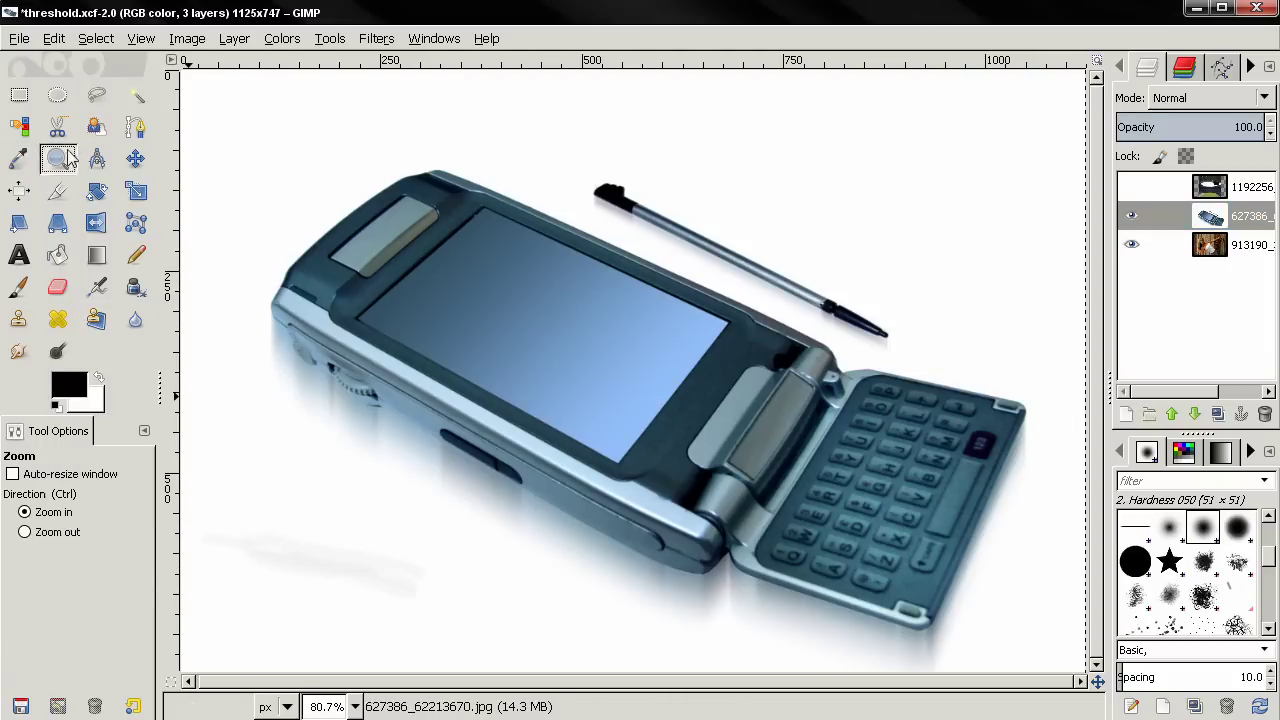
{"action": "left_click_drag", "start_coordinate": [186, 480], "coordinate": [442, 660]}
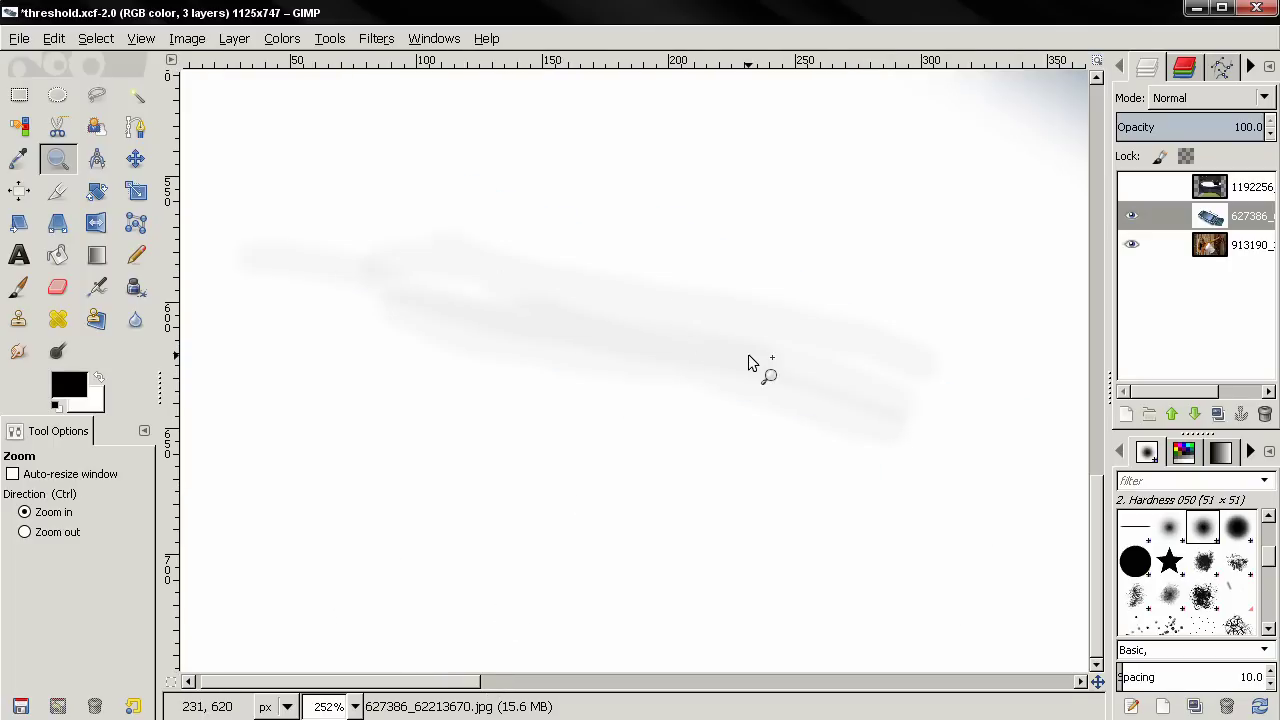
{"action": "key", "text": "shift+ctrl+j"}
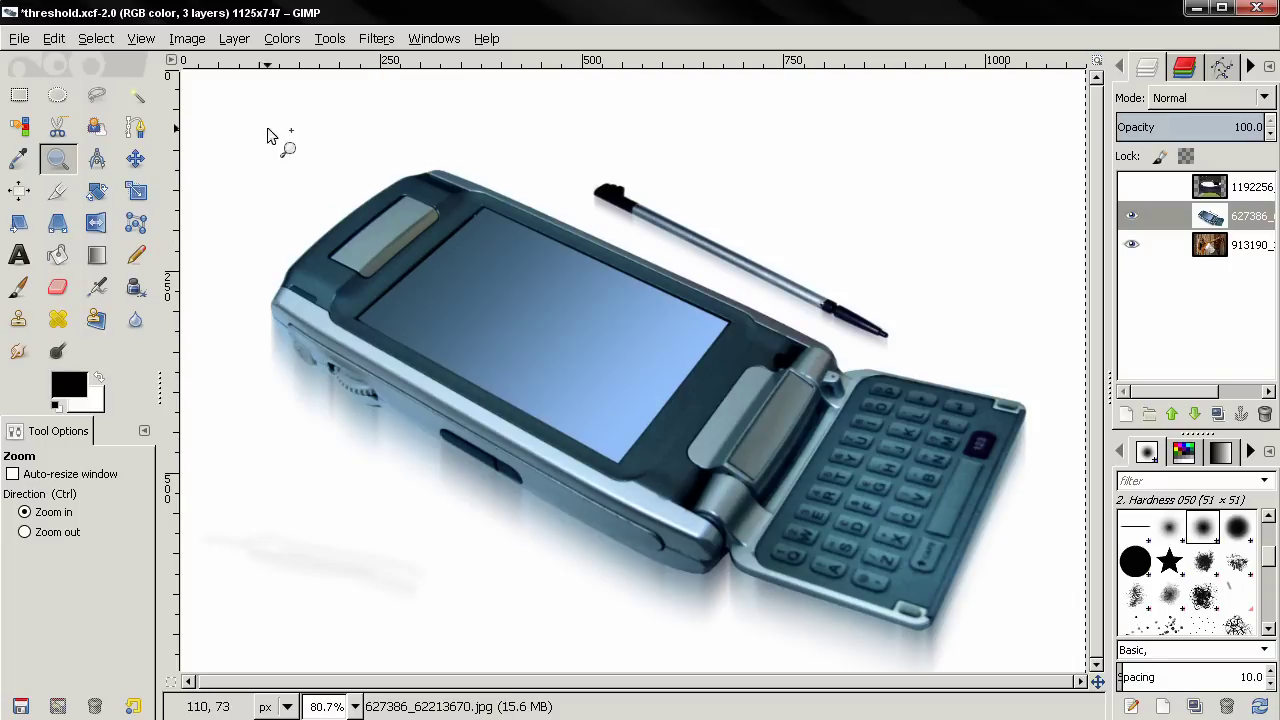
Open Threshold on the phone photo and raise the low value from 127 to 255
{"action": "left_click", "coordinate": [279, 40]}
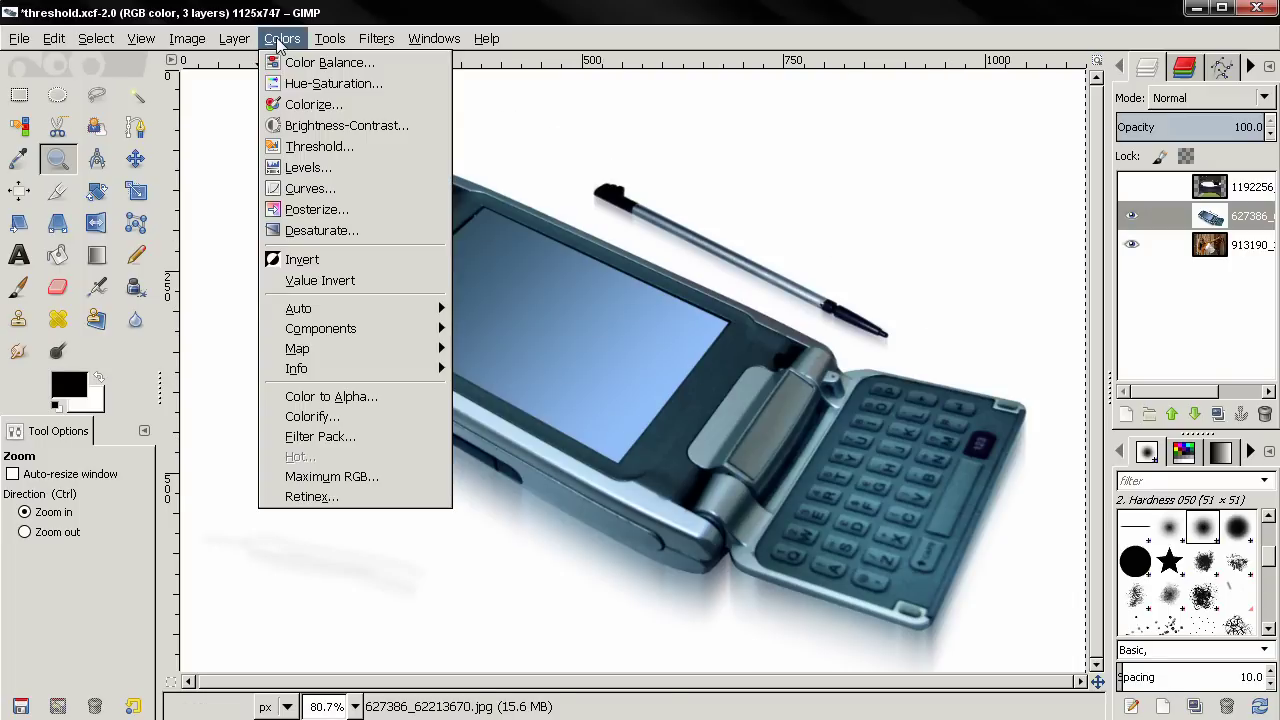
{"action": "left_click", "coordinate": [307, 147]}
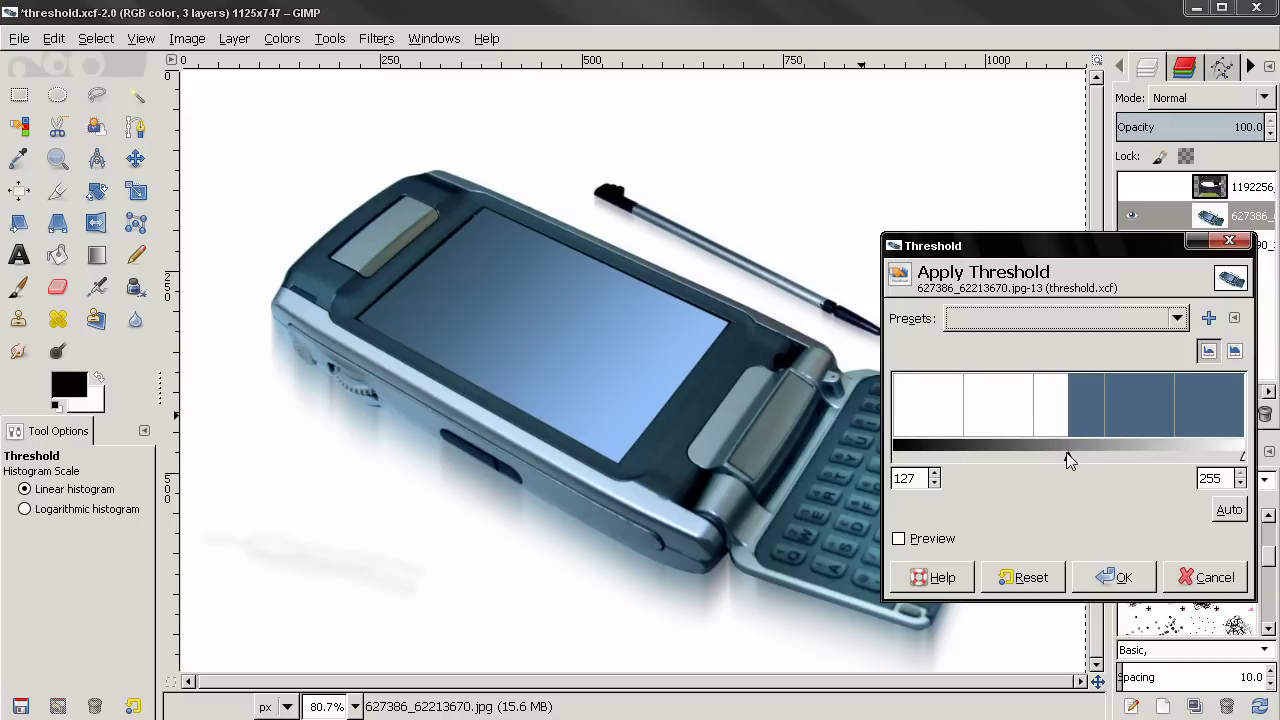
{"action": "left_click_drag", "start_coordinate": [1067, 455], "coordinate": [1249, 462]}
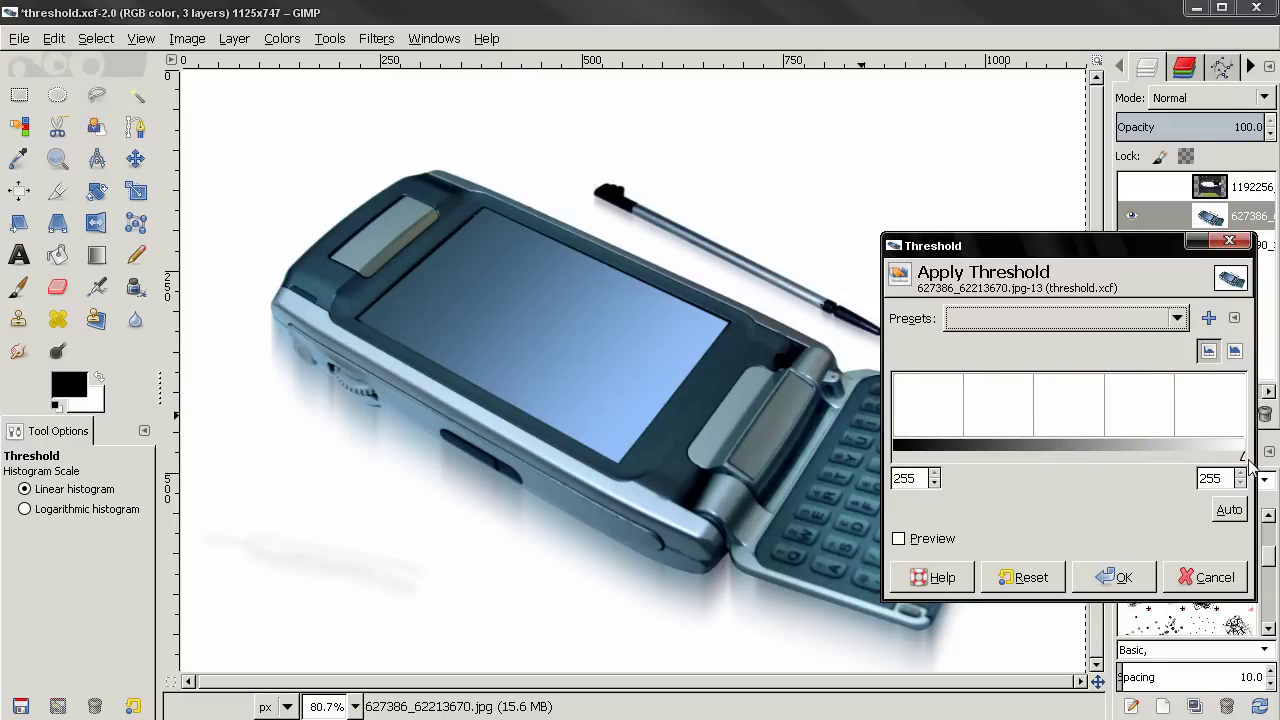
Cancel the threshold and paint white over the shadow streak with a 363.27 Paintbrush
{"action": "left_click", "coordinate": [899, 540]}
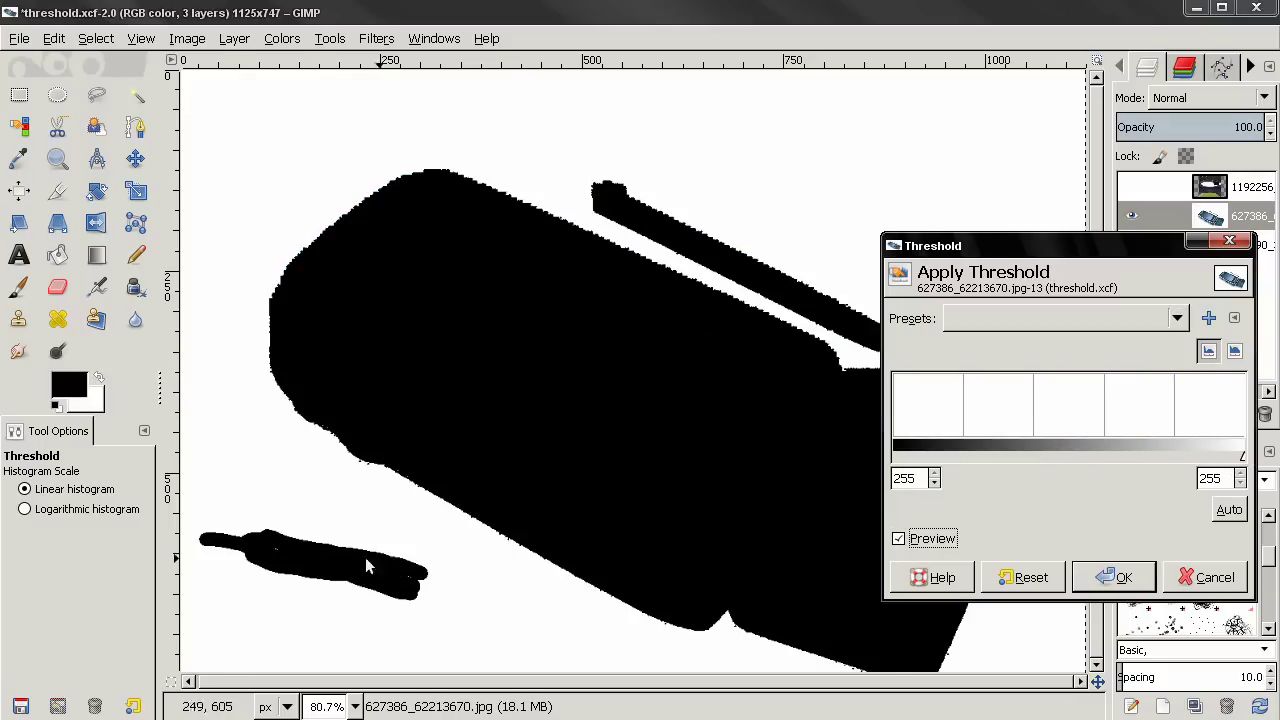
{"action": "left_click", "coordinate": [1208, 578]}
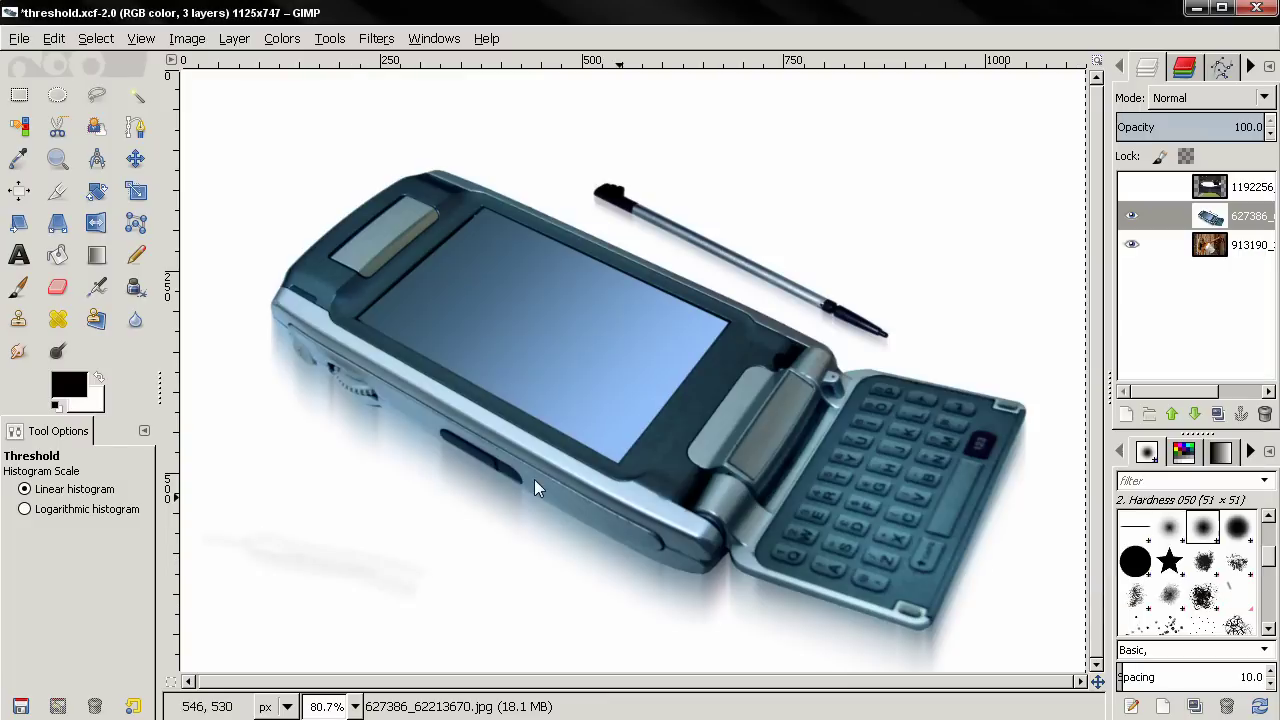
{"action": "left_click", "coordinate": [20, 289]}
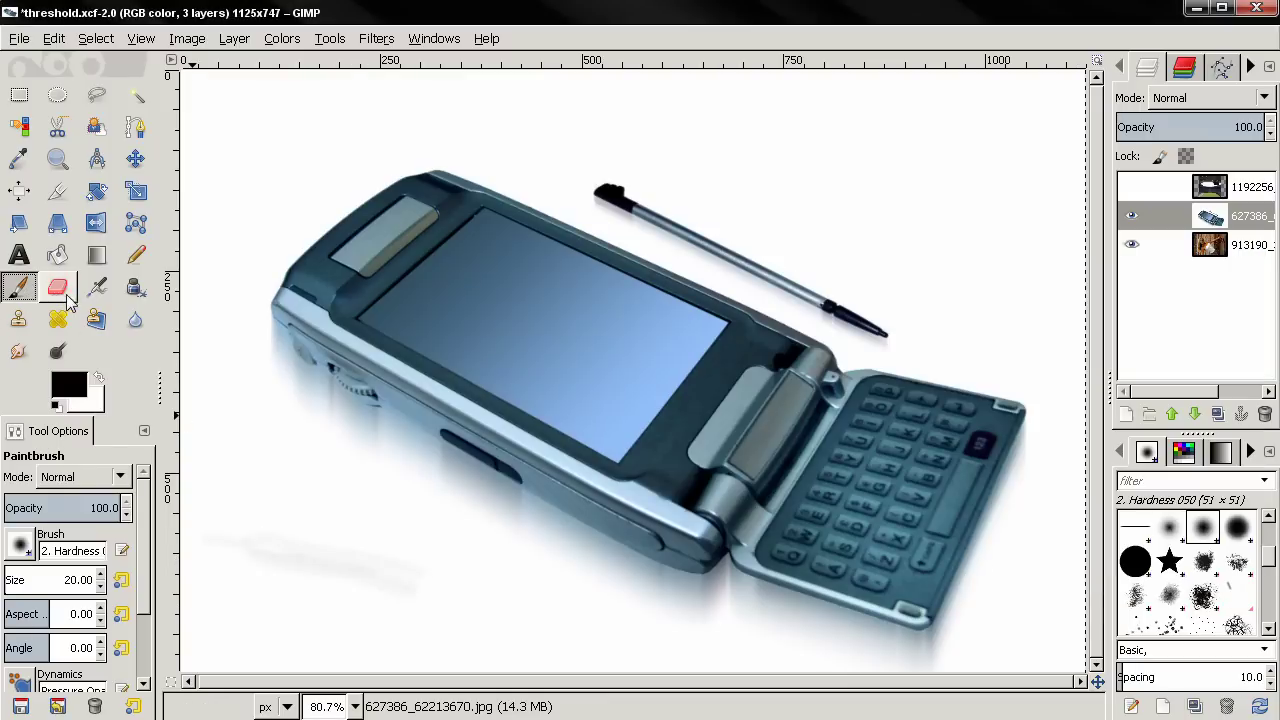
{"action": "left_click", "coordinate": [99, 378]}
{"action": "mouse_move", "coordinate": [313, 545]}
{"action": "left_mouse_down"}
{"action": "mouse_move", "coordinate": [257, 577]}
{"action": "mouse_move", "coordinate": [362, 546]}
{"action": "mouse_move", "coordinate": [287, 565]}
{"action": "mouse_move", "coordinate": [334, 568]}
{"action": "mouse_move", "coordinate": [324, 574]}
{"action": "mouse_move", "coordinate": [331, 557]}
{"action": "mouse_move", "coordinate": [255, 540]}
{"action": "left_mouse_up"}
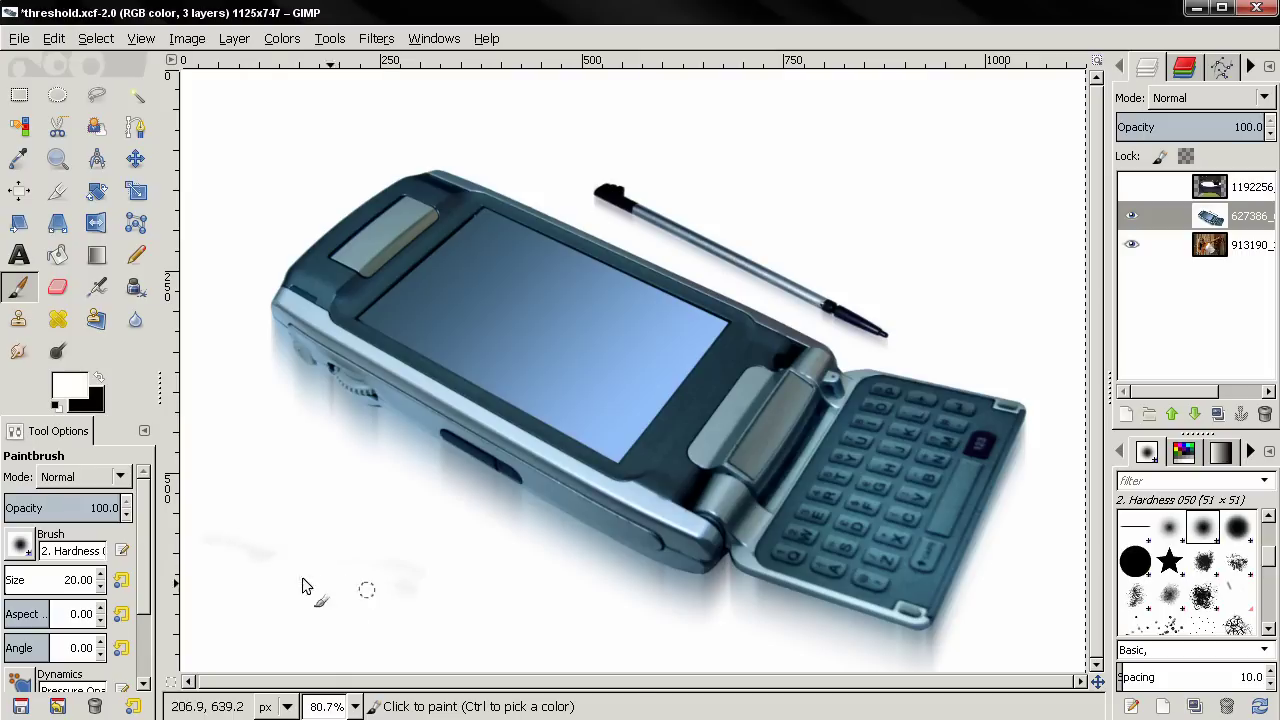
{"action": "left_click_drag", "start_coordinate": [12, 580], "coordinate": [40, 580]}
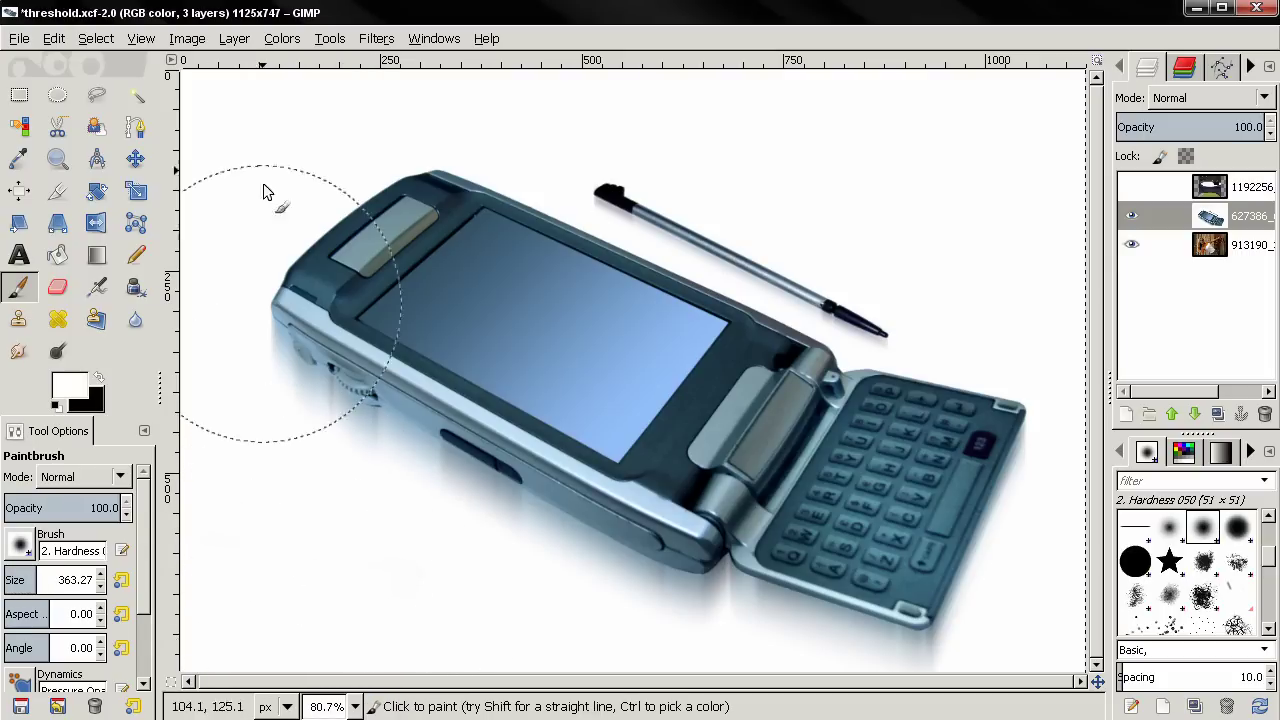
{"action": "left_click", "coordinate": [284, 42]}
{"action": "left_click", "coordinate": [318, 146]}
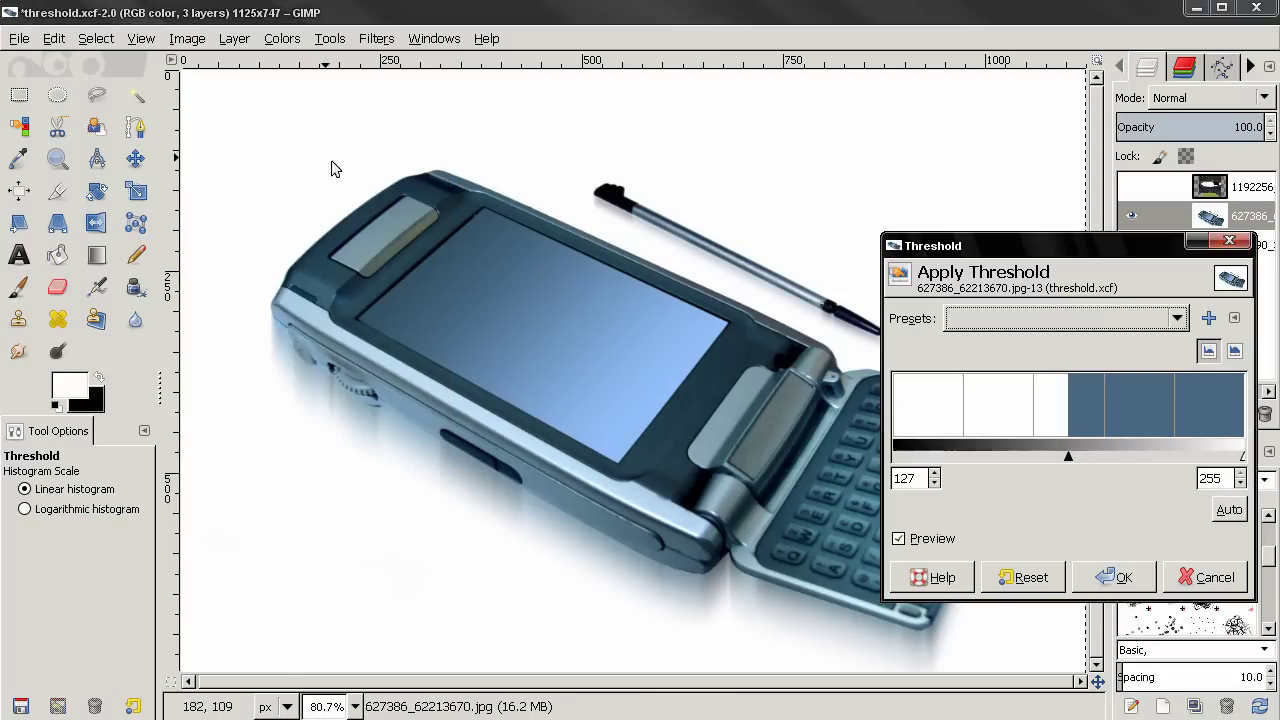
{"action": "left_click_drag", "start_coordinate": [1071, 458], "coordinate": [1244, 458]}
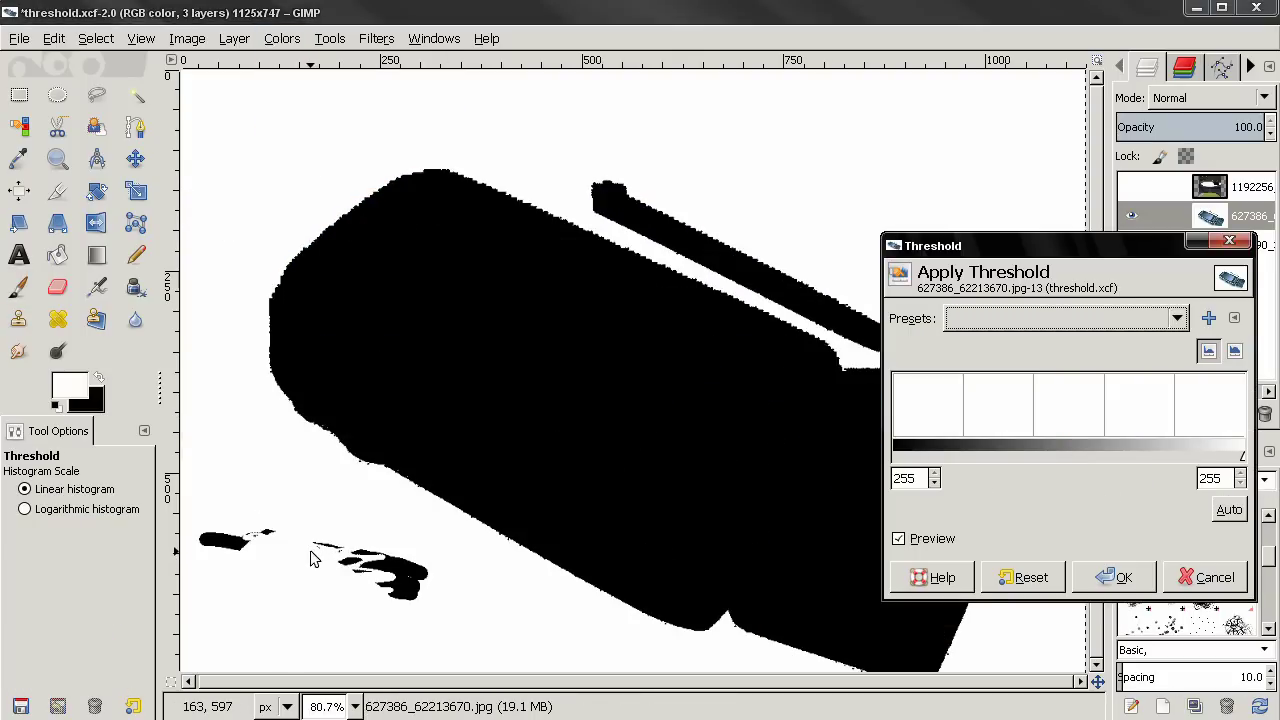
{"action": "left_click", "coordinate": [1190, 580]}
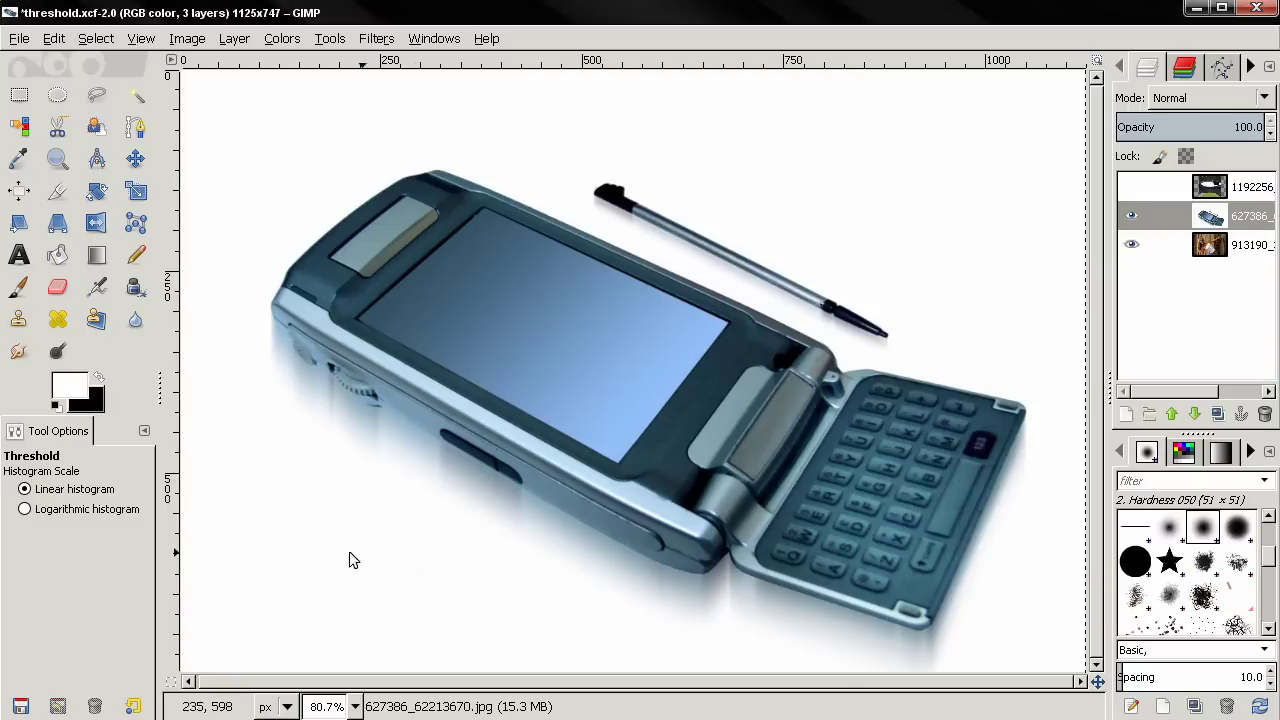
Select the top stadium layer and turn on its visibility
{"action": "left_click", "coordinate": [1240, 201]}
{"action": "left_click", "coordinate": [1133, 188]}
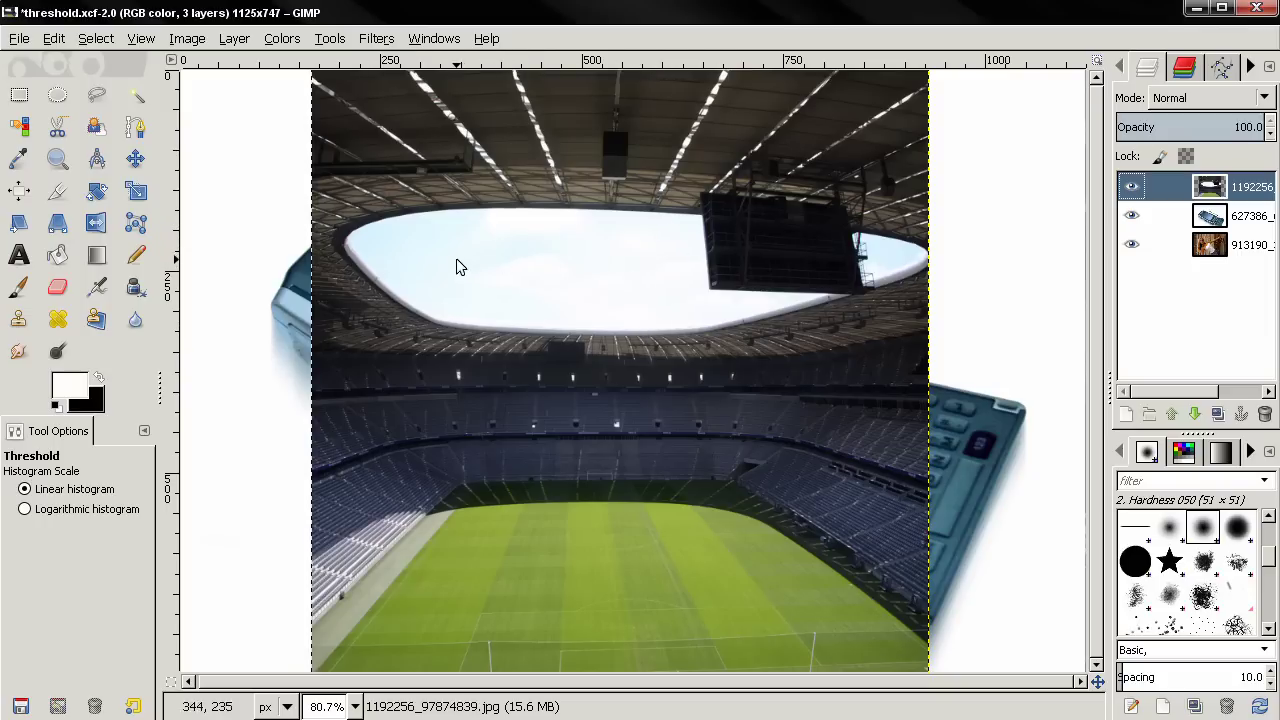
Preview the stadium with Threshold raised to 255, then cancel it
{"action": "left_click", "coordinate": [273, 38]}
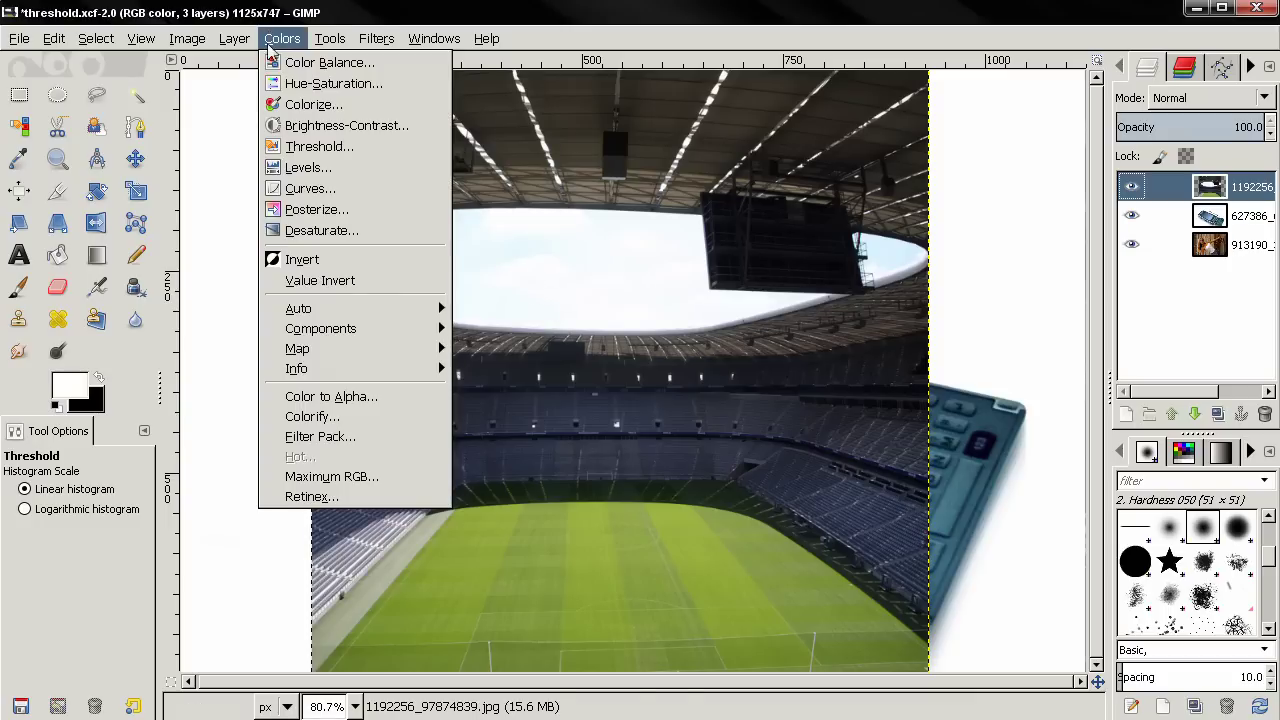
{"action": "left_click", "coordinate": [313, 148]}
{"action": "left_click_drag", "start_coordinate": [1075, 461], "coordinate": [1244, 460]}
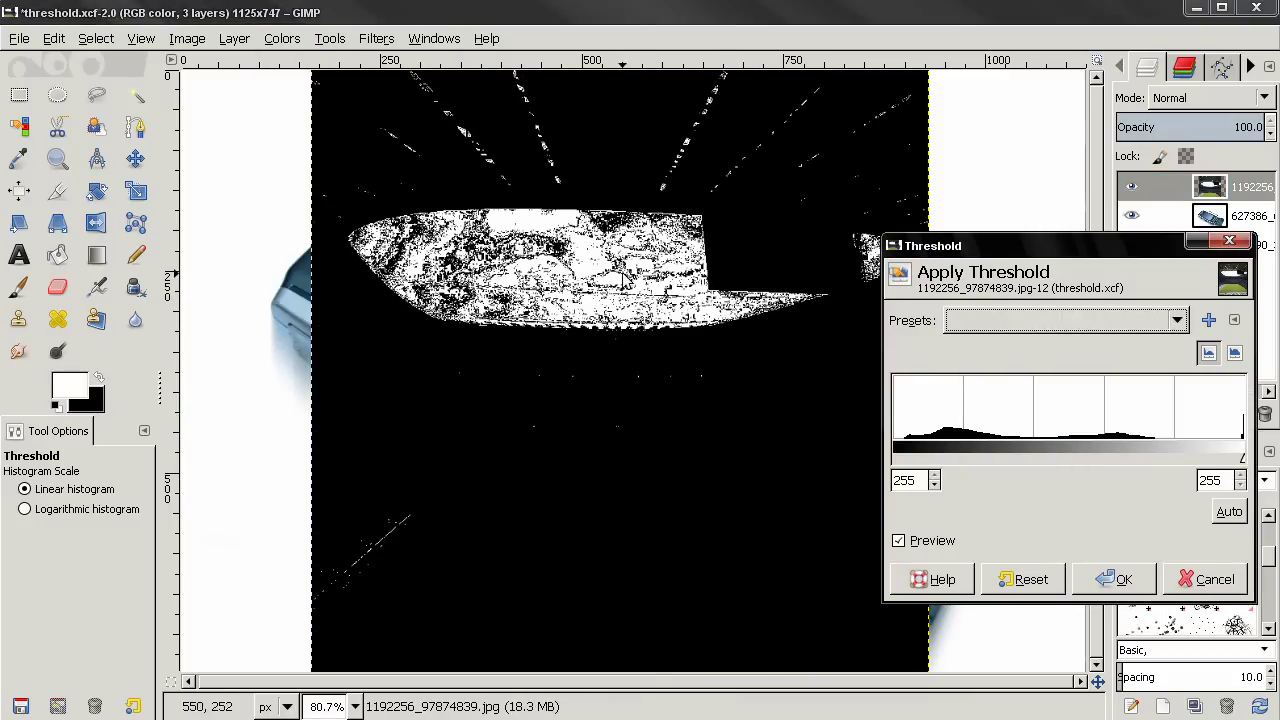
{"action": "left_click", "coordinate": [1212, 579]}
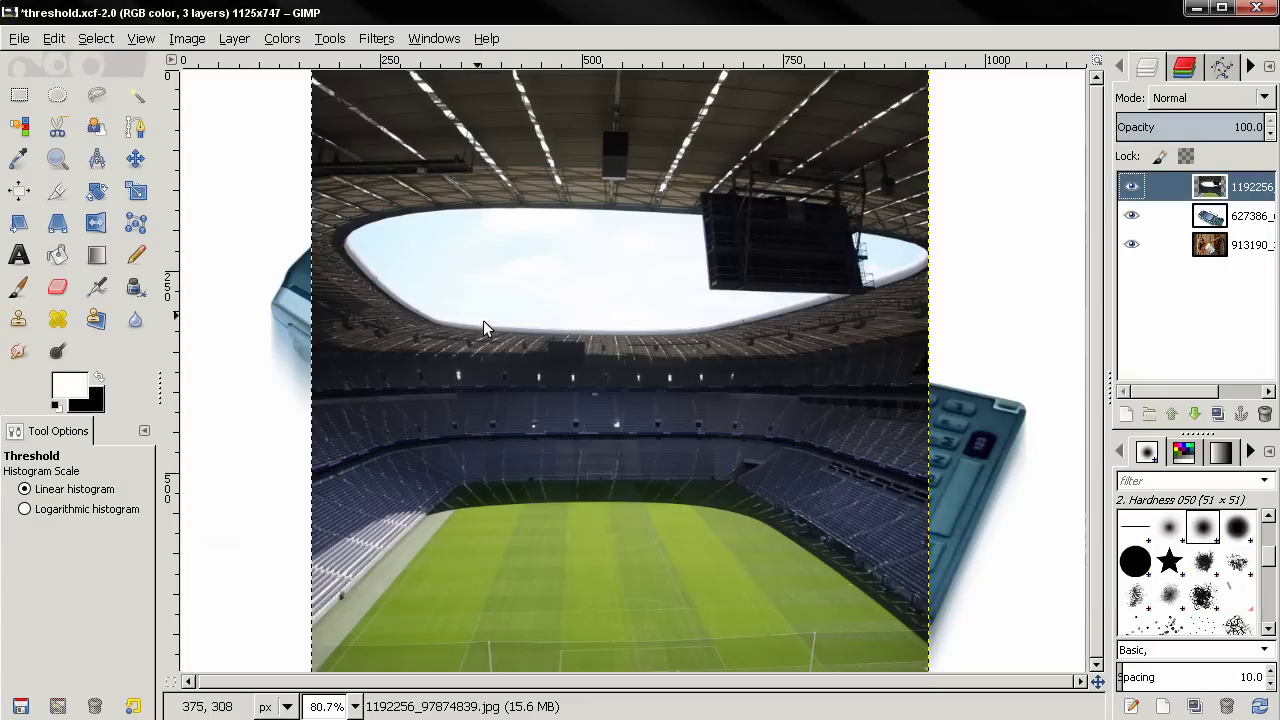
Fuzzy-select the bright sky, then Ctrl-click to subtract it from the selection
{"action": "left_click", "coordinate": [137, 96]}
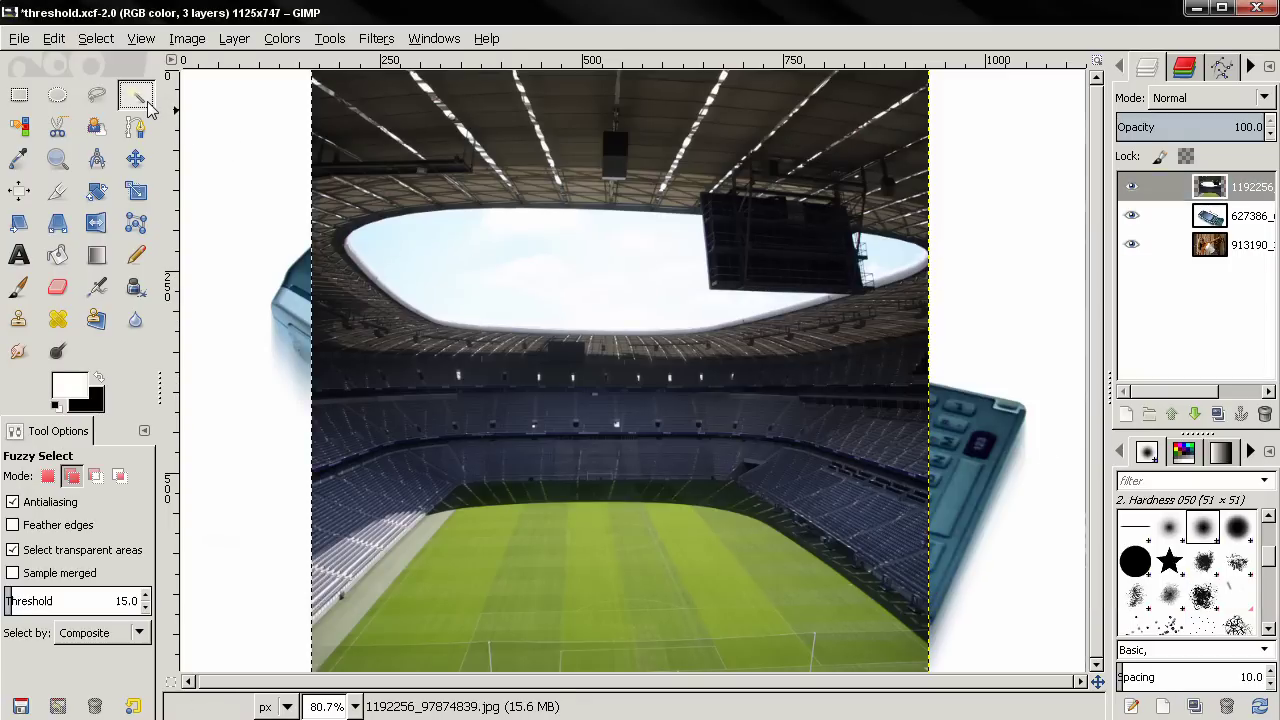
{"action": "left_click_drag", "start_coordinate": [460, 258], "coordinate": [497, 273]}
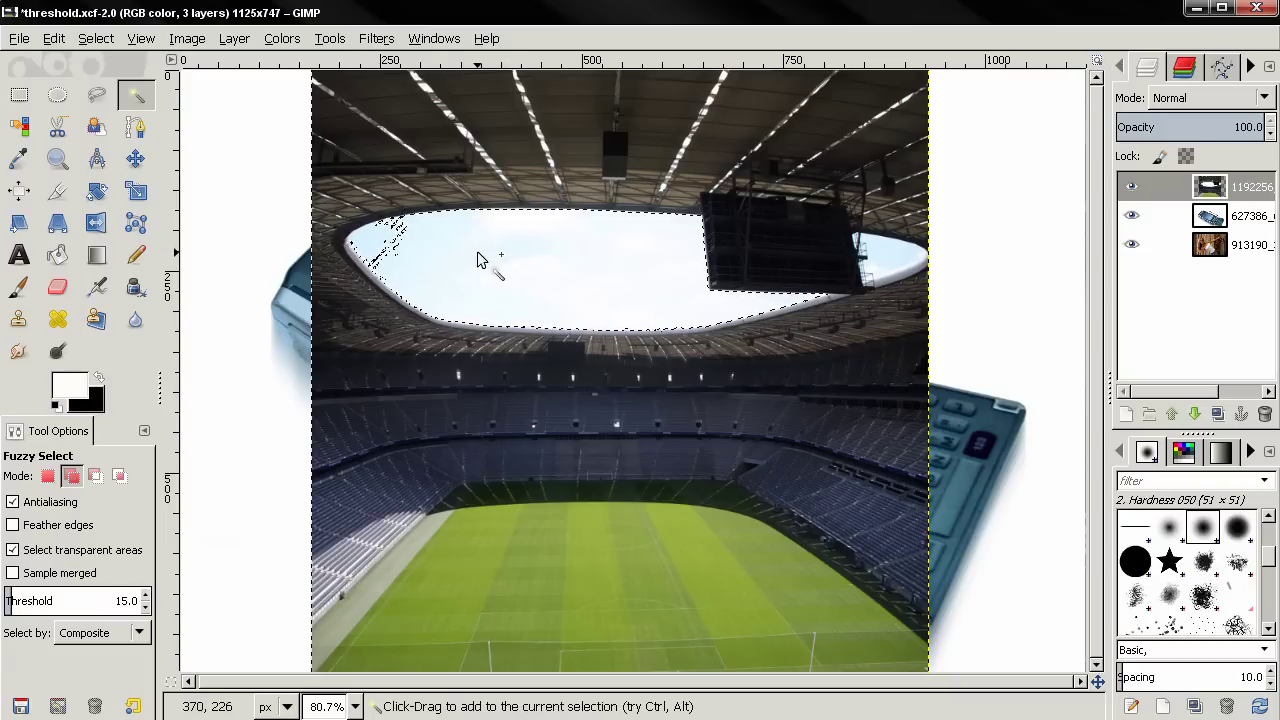
{"action": "key", "text": "ctrl"}
{"action": "left_click", "coordinate": [478, 260], "text": "ctrl"}
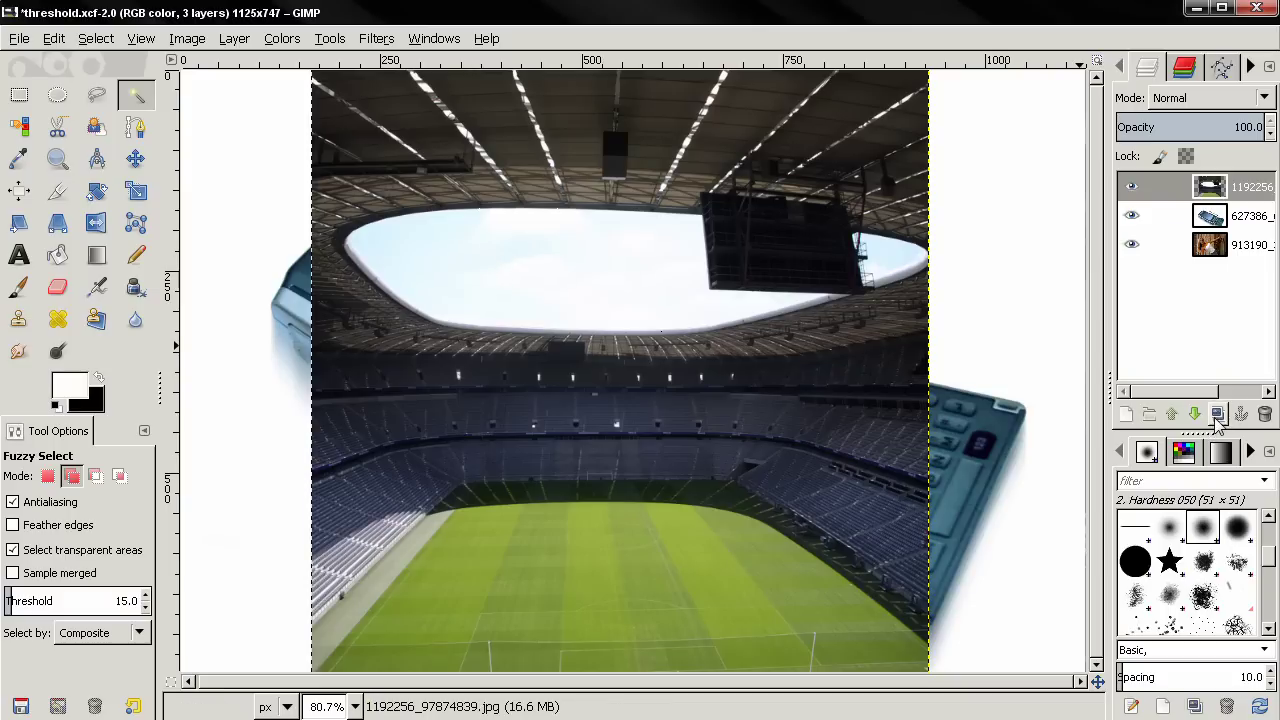
Duplicate the stadium layer and apply a 143–255 threshold to the copy
{"action": "left_click", "coordinate": [1218, 414]}
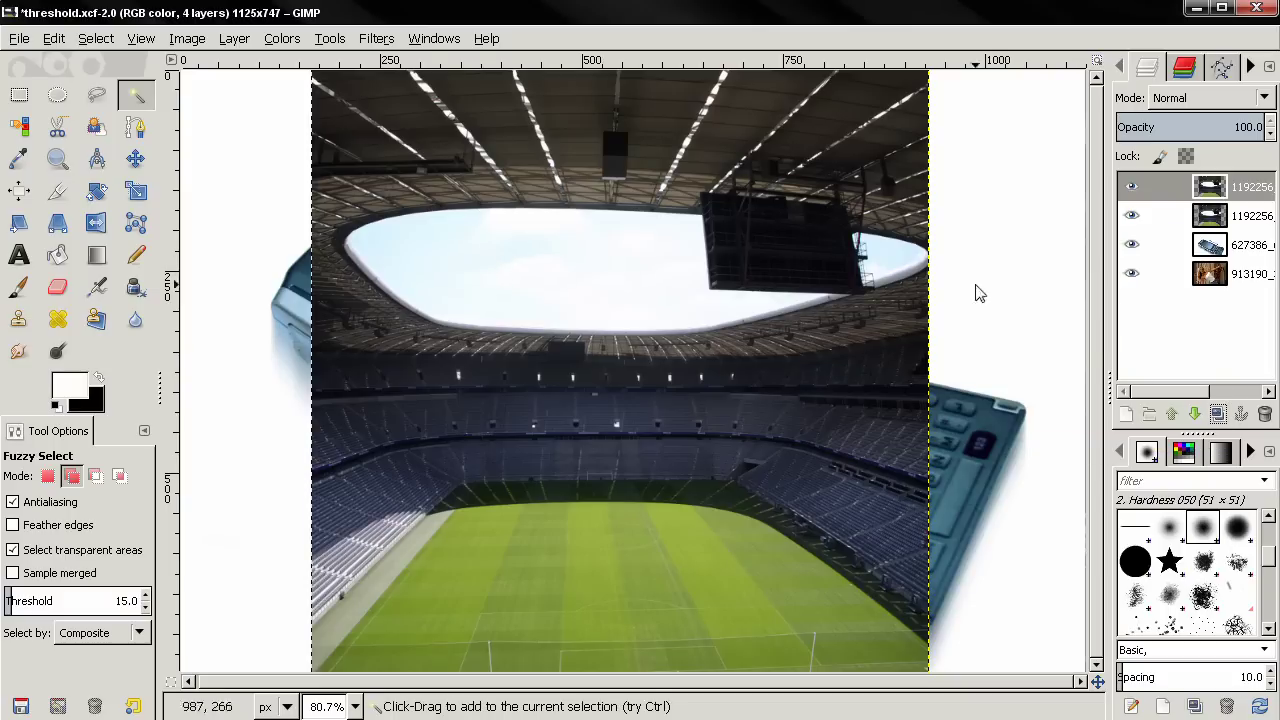
{"action": "left_click", "coordinate": [282, 38]}
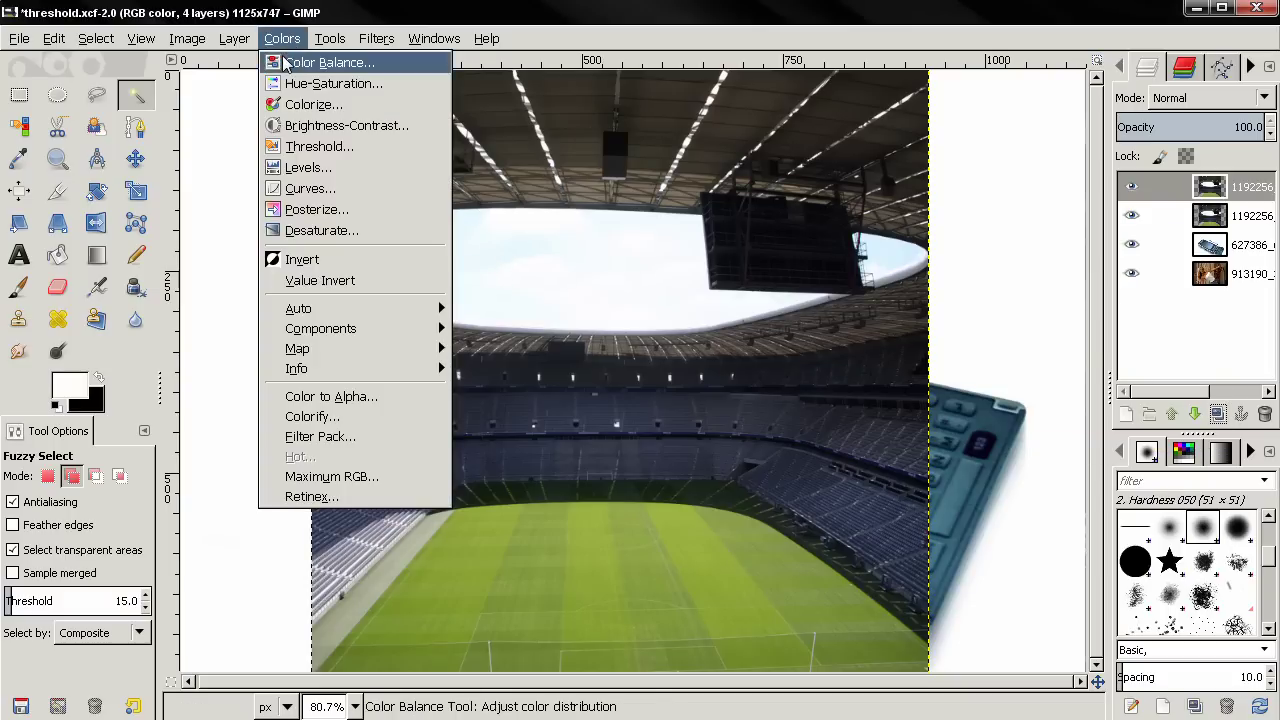
{"action": "left_click", "coordinate": [300, 146]}
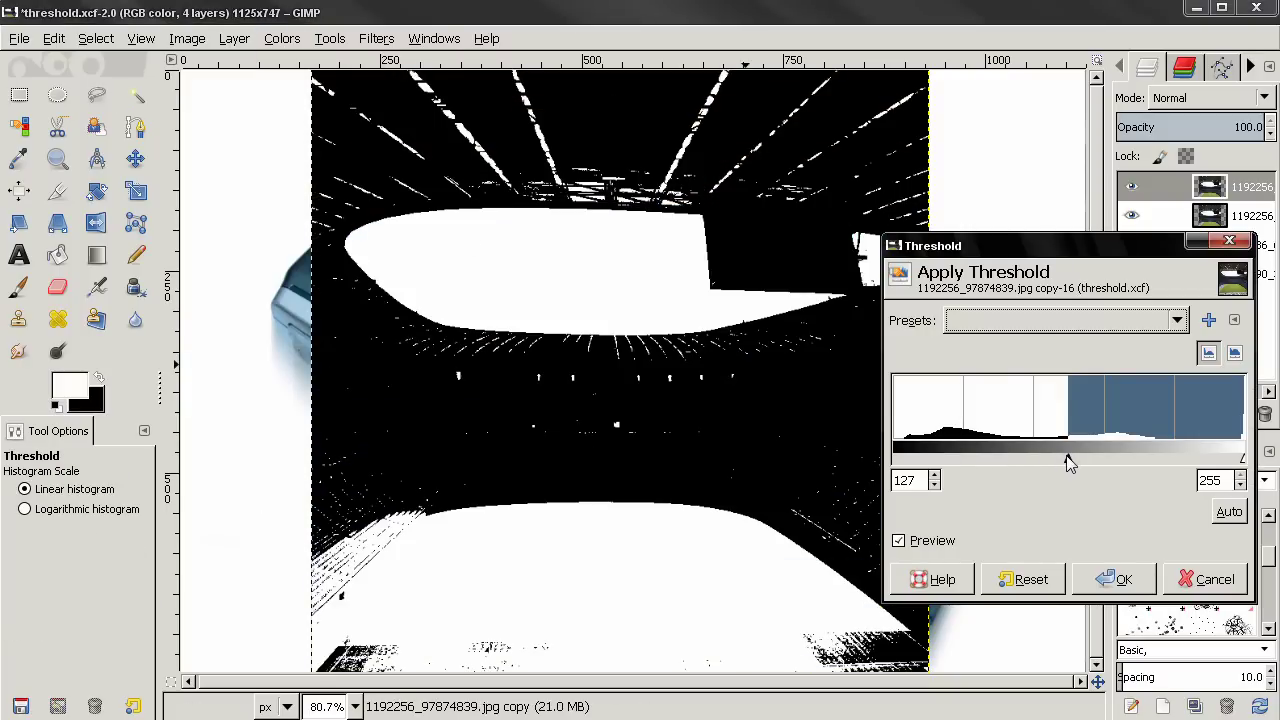
{"action": "left_click_drag", "start_coordinate": [1068, 463], "coordinate": [1091, 464]}
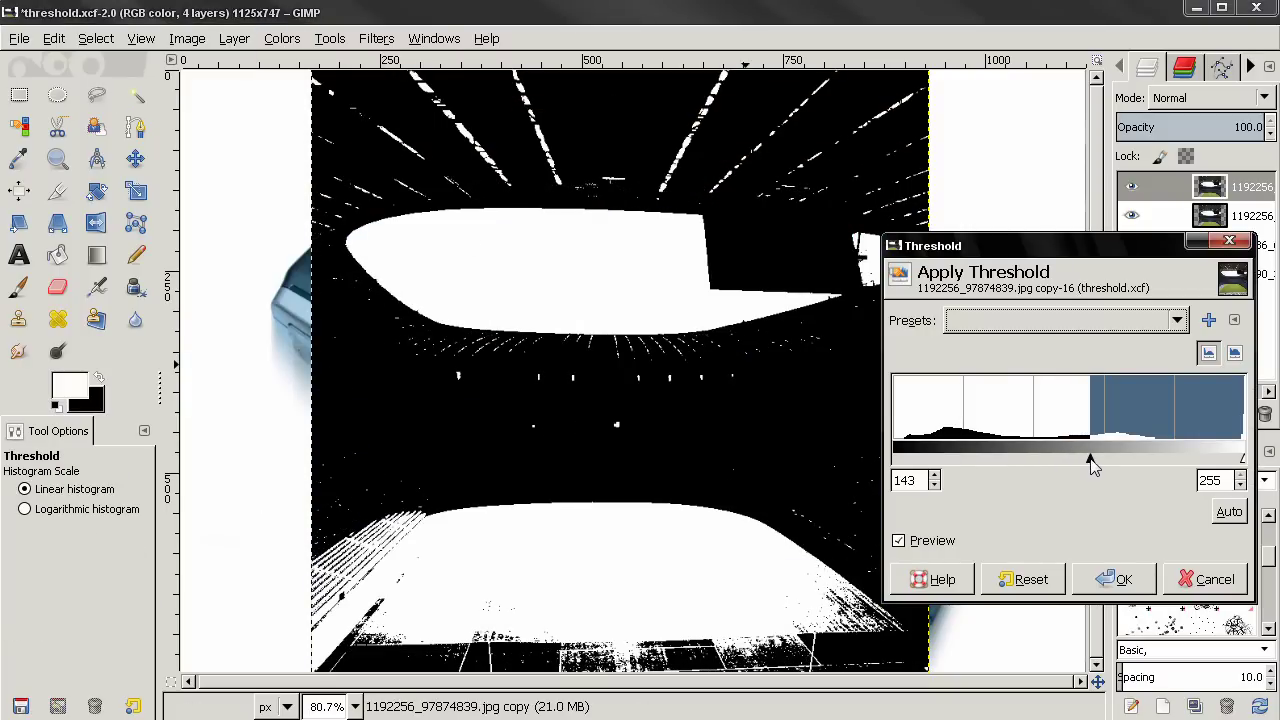
{"action": "left_click", "coordinate": [1127, 580]}
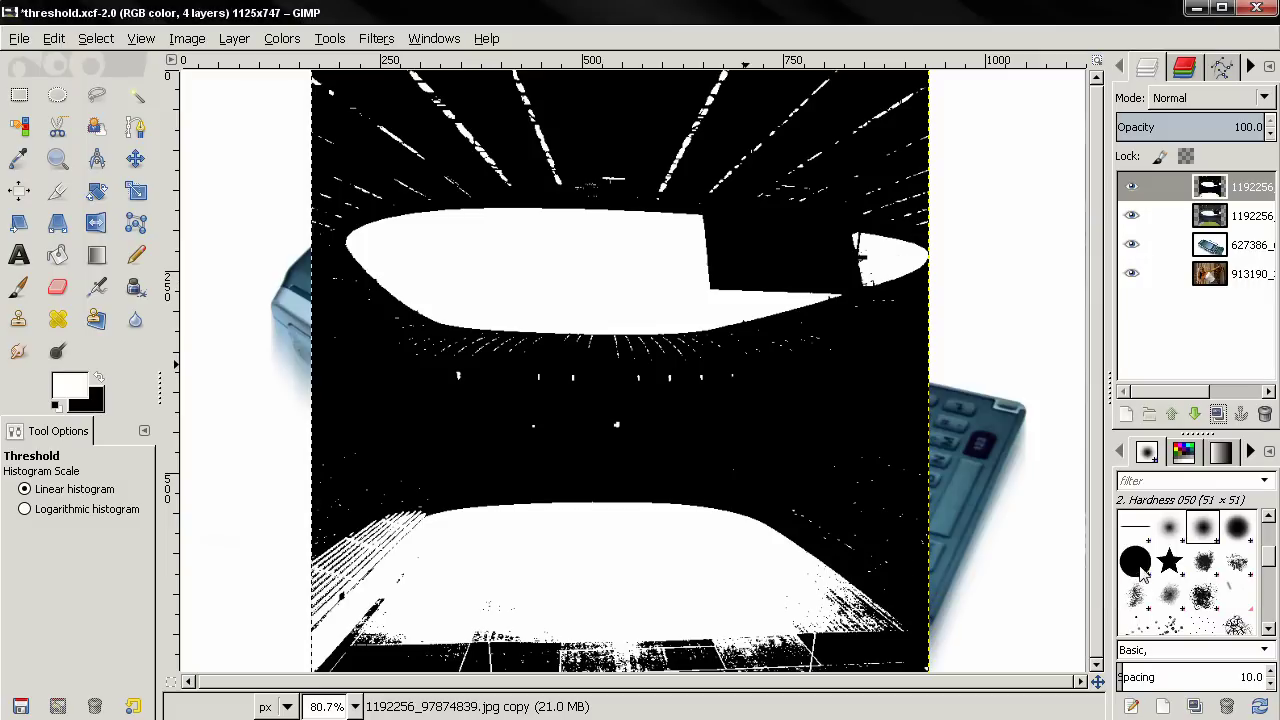
Fuzzy-select the white sky oval on the thresholded copy, then delete that copy layer
{"action": "left_click", "coordinate": [137, 95]}
{"action": "left_click", "coordinate": [497, 279]}
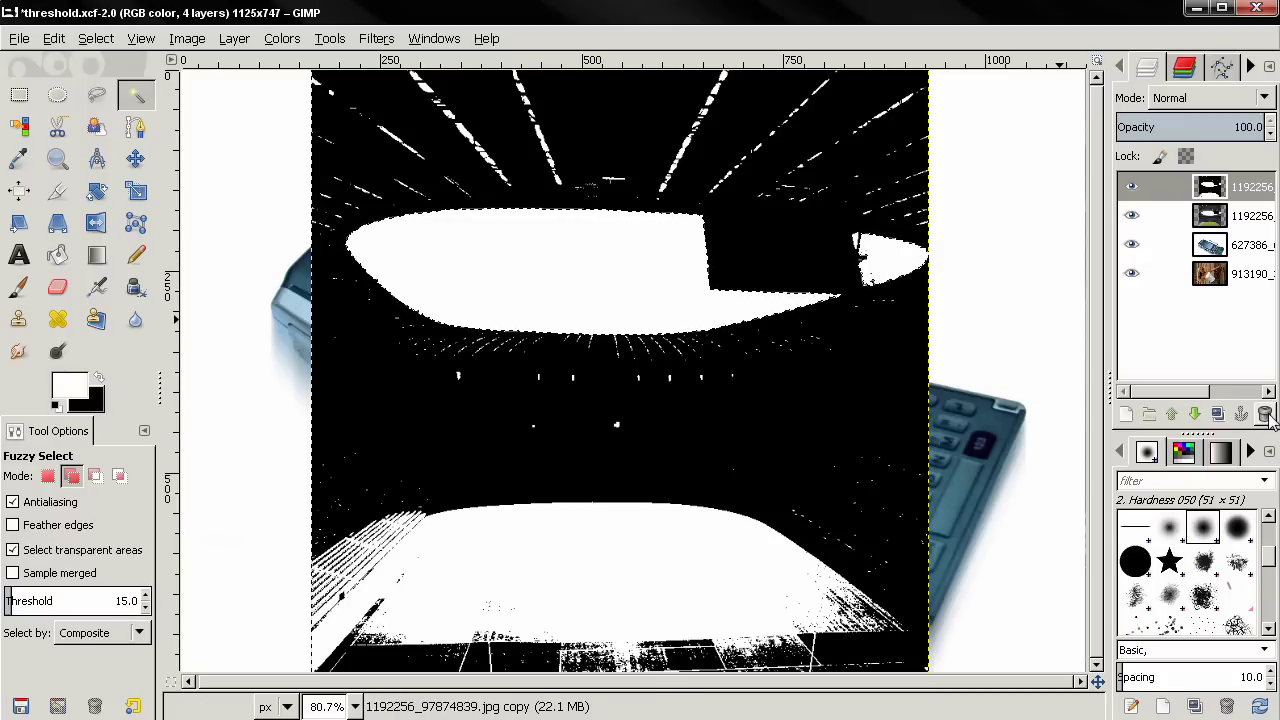
{"action": "left_click", "coordinate": [1265, 414]}
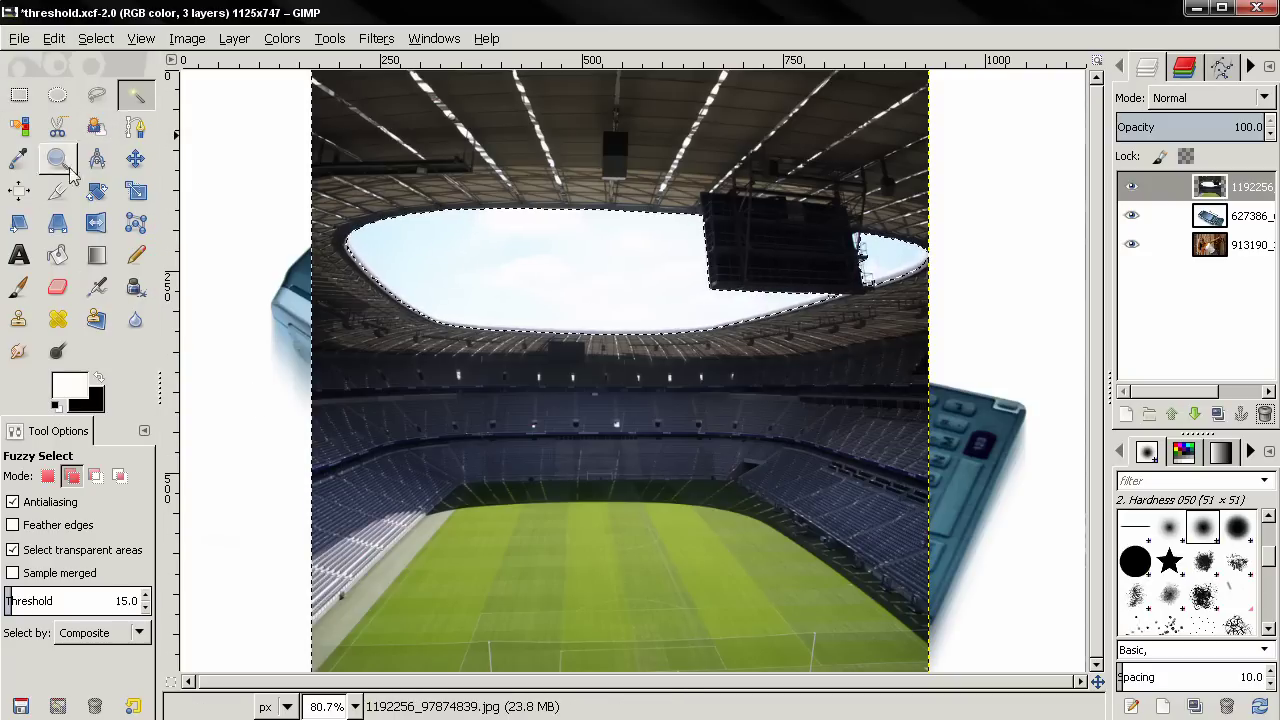
Turn on Quick Mask, set up a black 20-pixel Paintbrush, then toggle Quick Mask off
{"action": "left_click", "coordinate": [172, 683]}
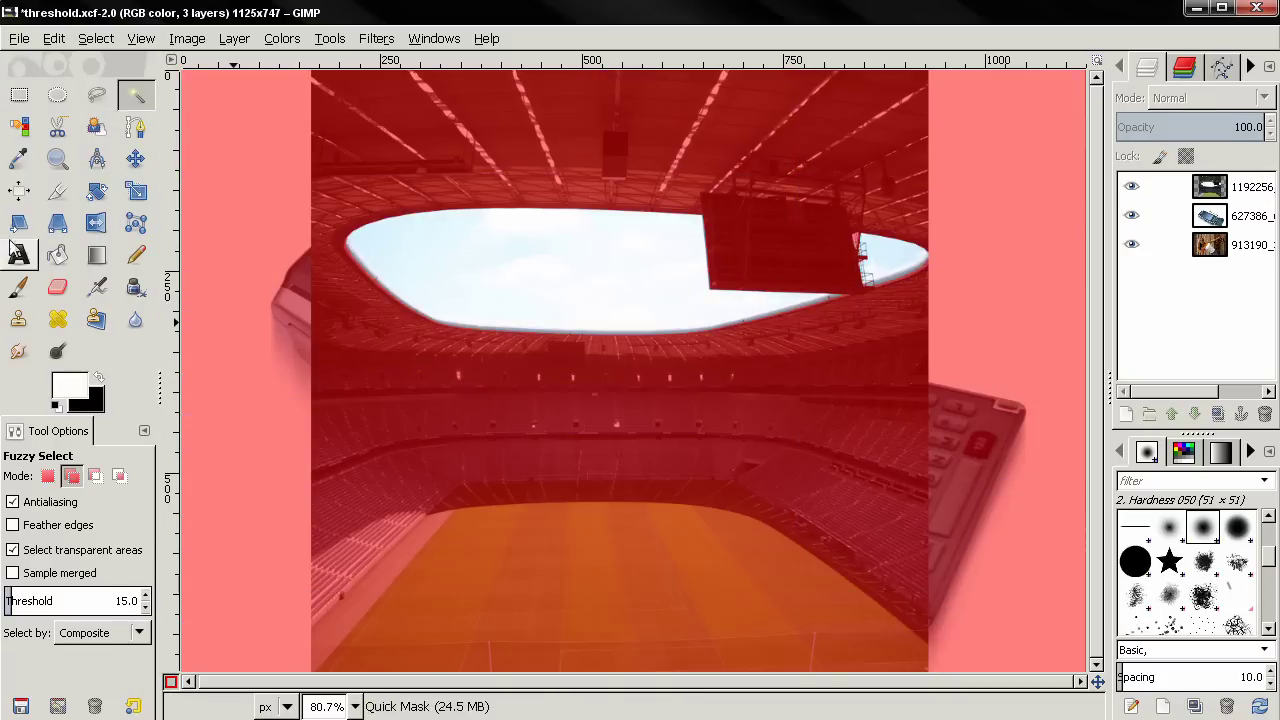
{"action": "left_click", "coordinate": [18, 287]}
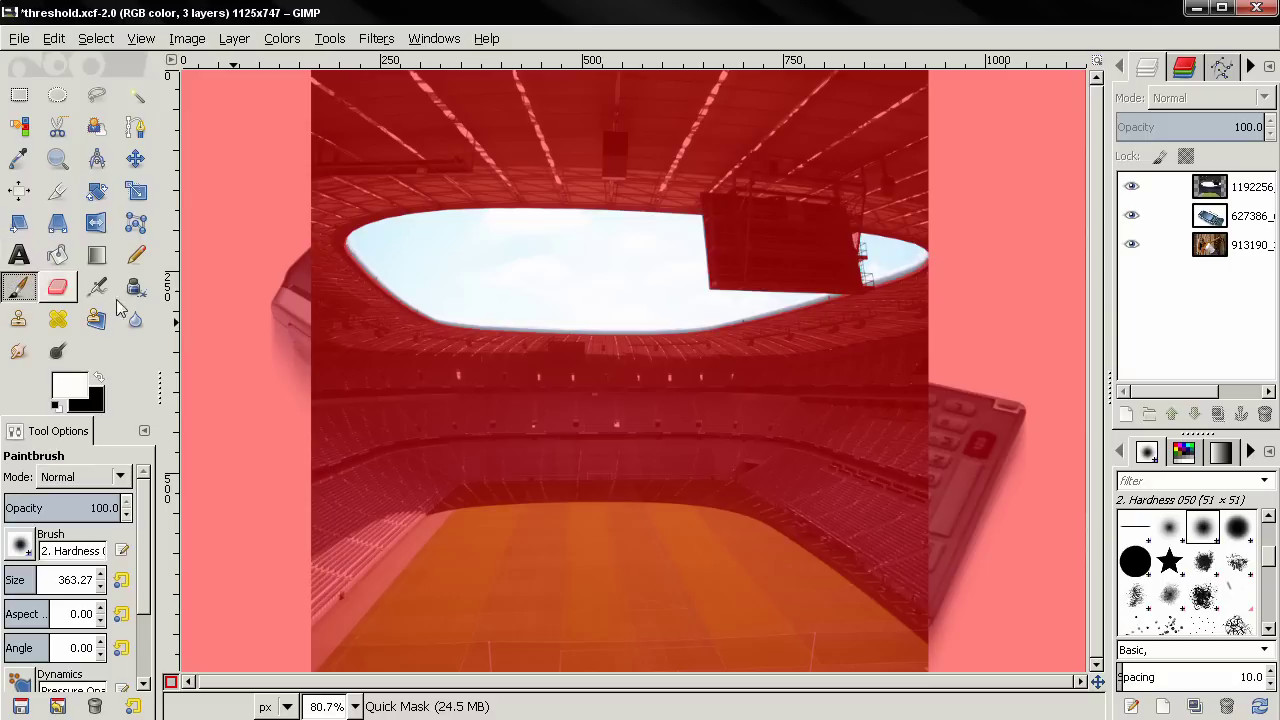
{"action": "left_click", "coordinate": [29, 576]}
{"action": "left_click_drag", "start_coordinate": [10, 585], "coordinate": [14, 583]}
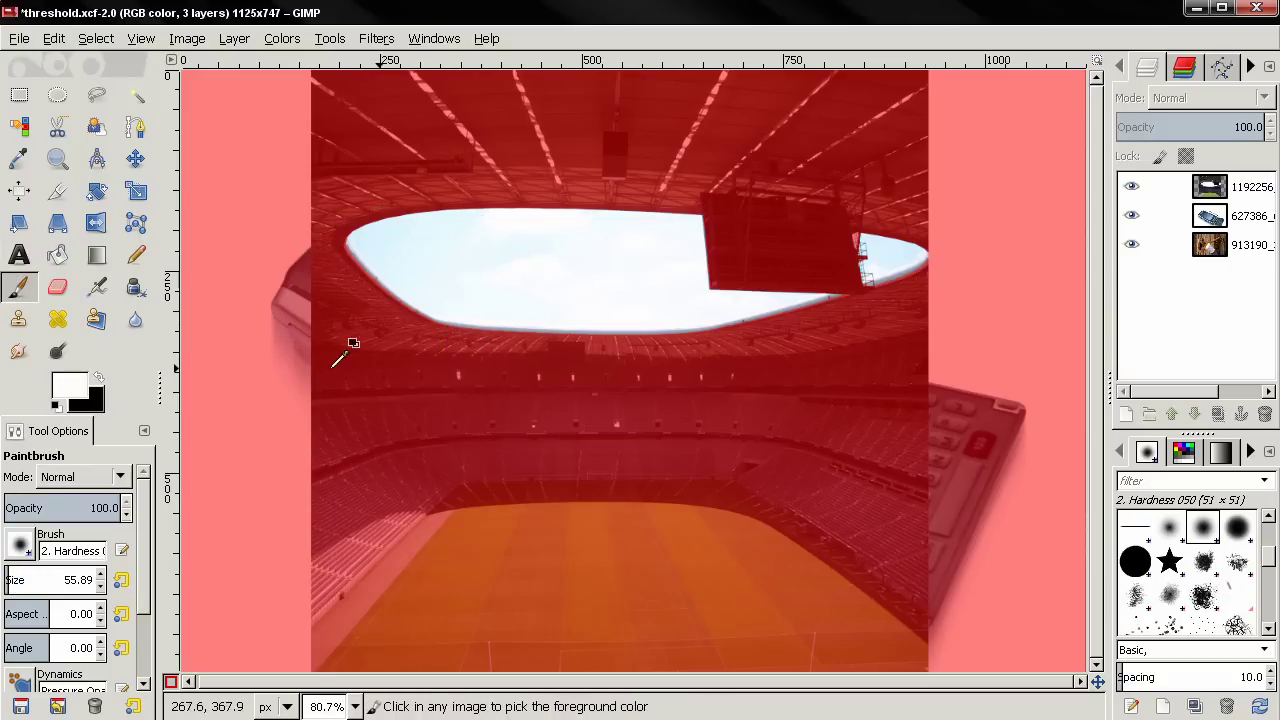
{"action": "left_click", "coordinate": [55, 406]}
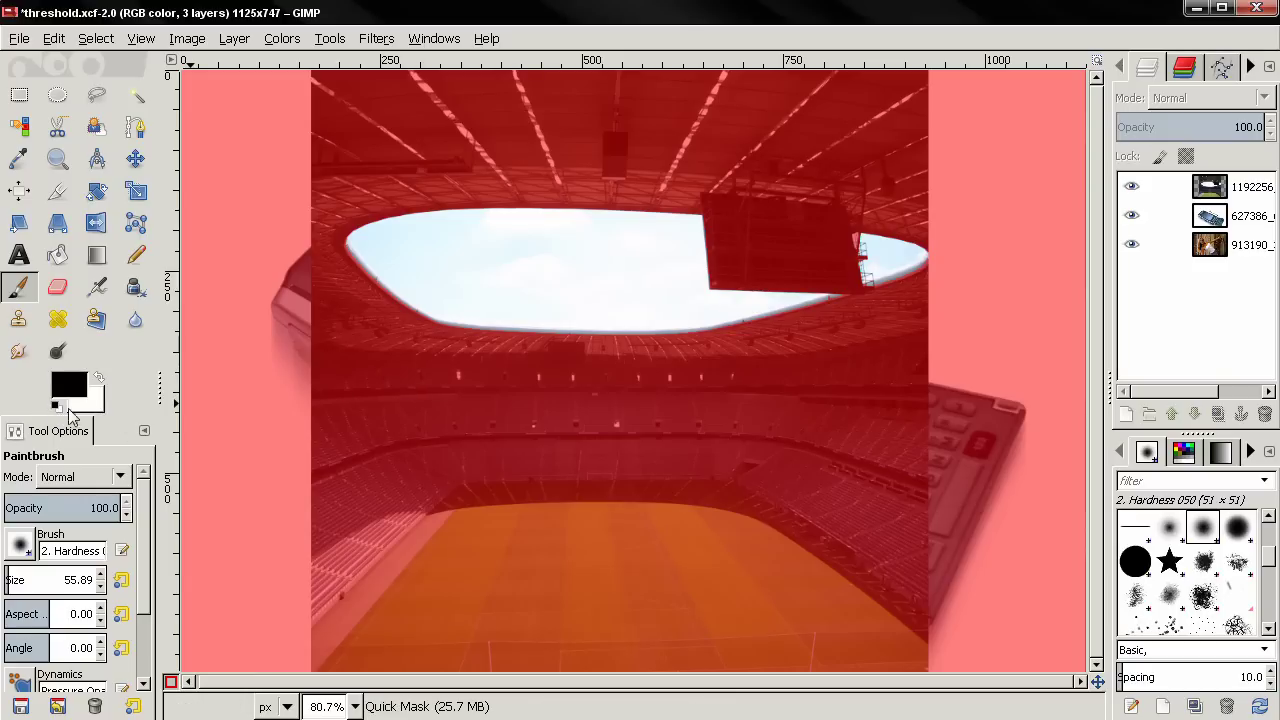
{"action": "left_click", "coordinate": [87, 580]}
{"action": "type", "text": "20"}
{"action": "key", "text": "Return"}
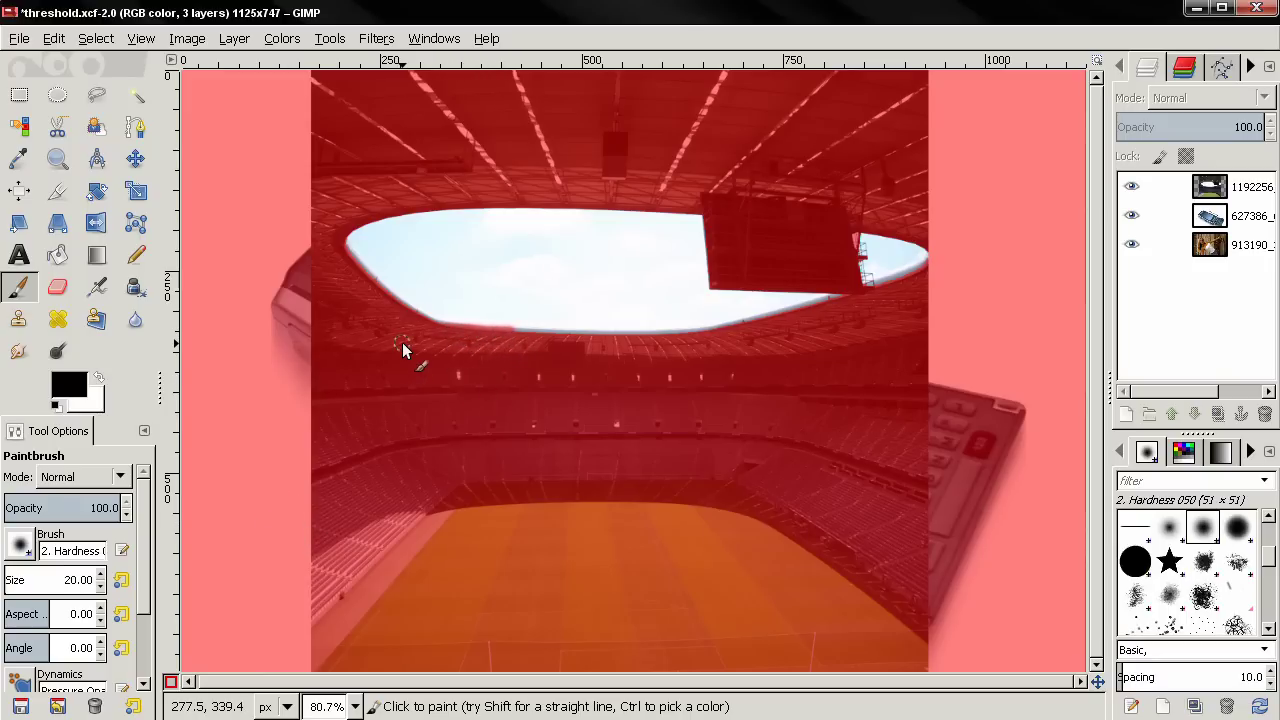
{"action": "left_click", "coordinate": [170, 681]}
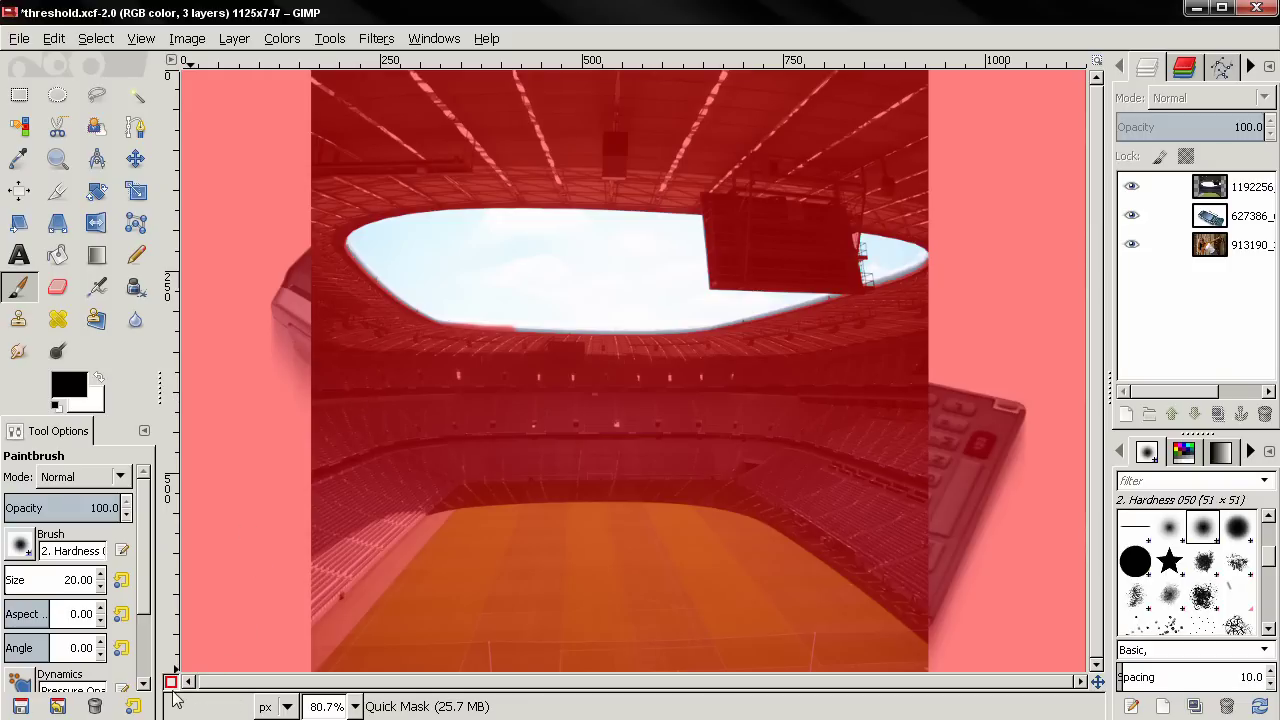